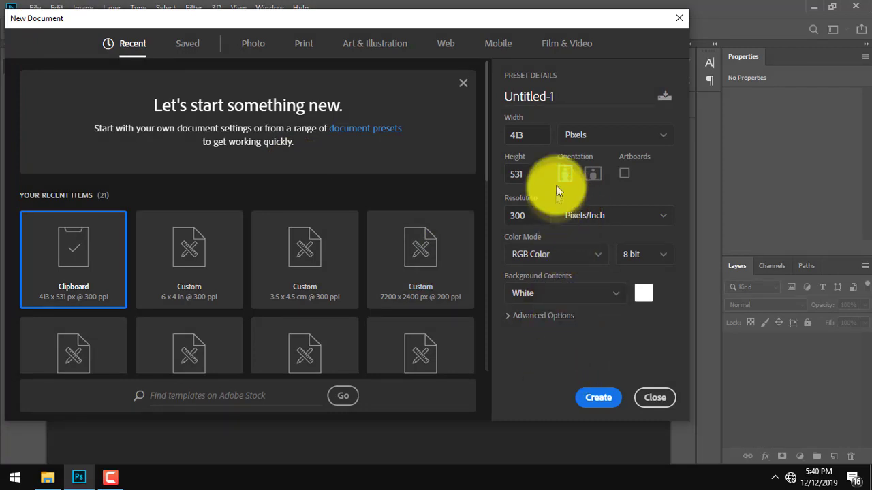
# - Create a new document 6 inches wide by 4 inches high at 300 pixels per inch
pyautogui.doubleClick(528, 136)
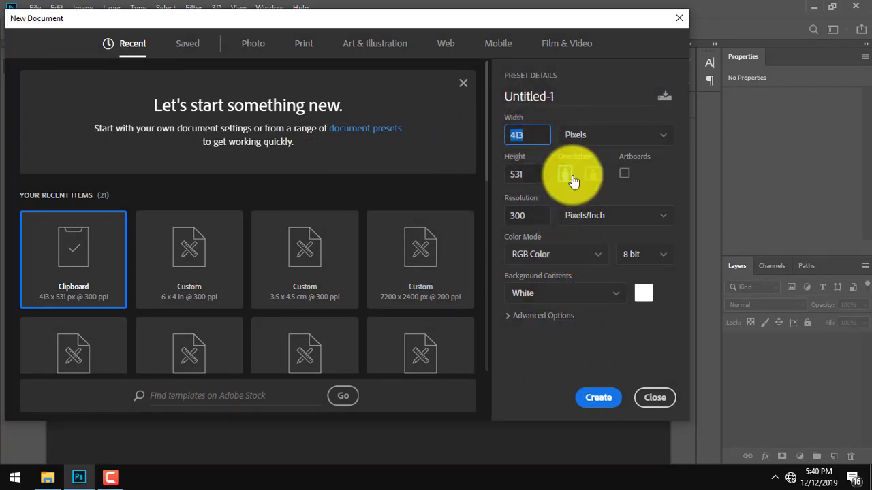
pyautogui.click(579, 136)
pyautogui.click(600, 177)
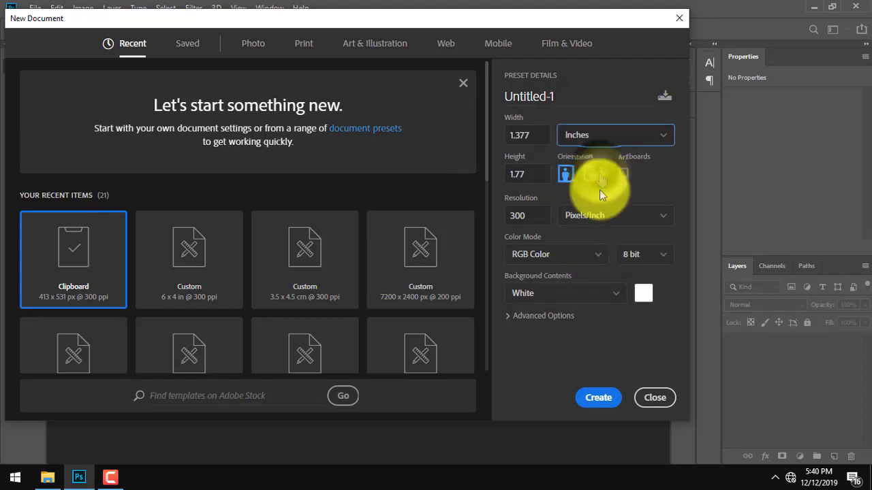
pyautogui.doubleClick(535, 134)
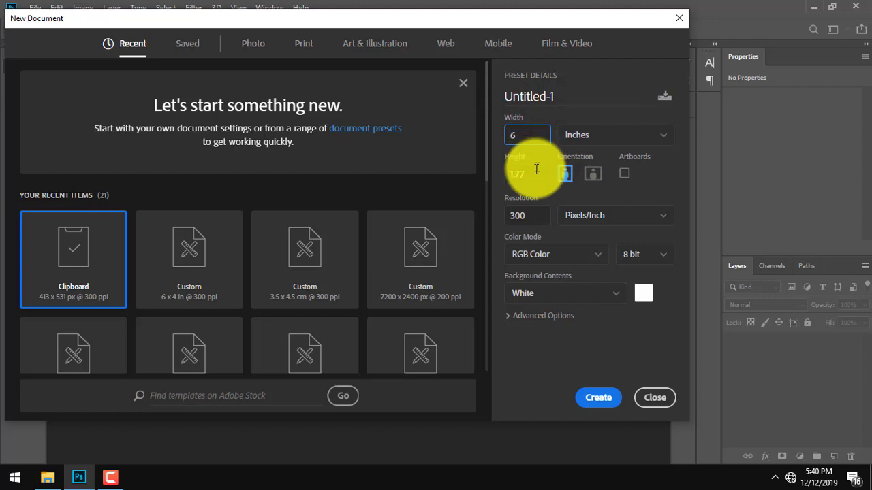
pyautogui.press('Tab')
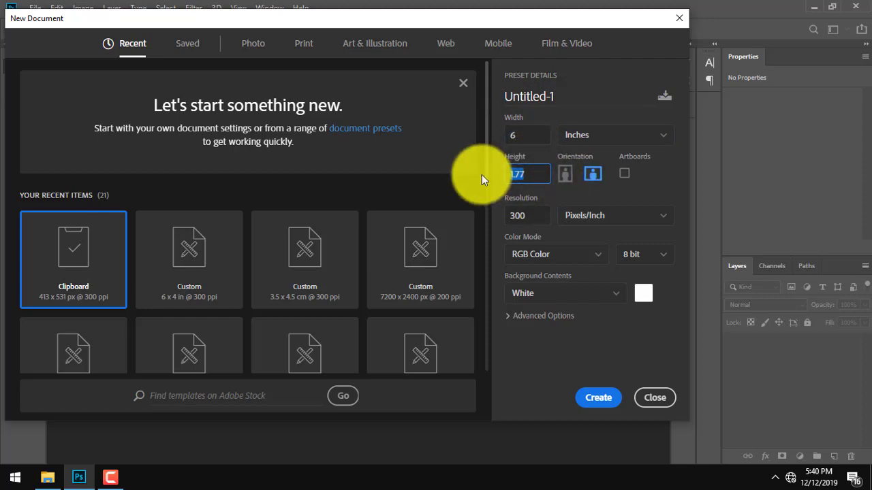
pyautogui.write('4')
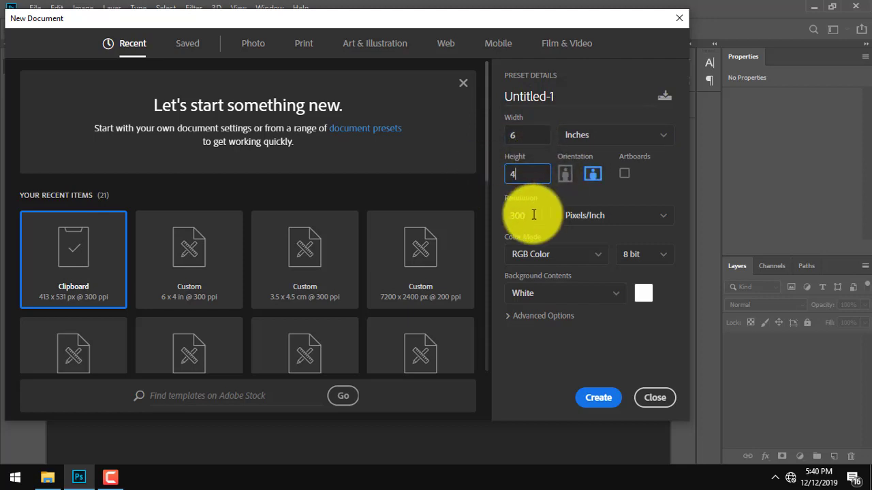
pyautogui.press('Tab')
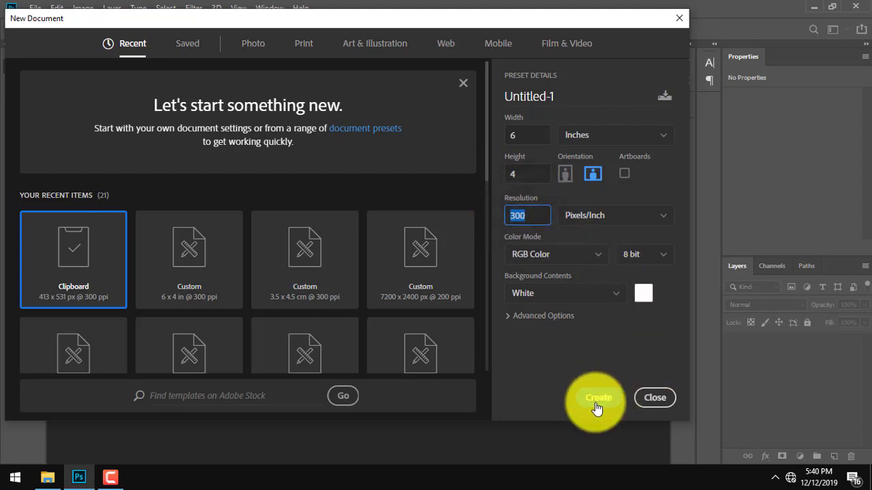
pyautogui.click(596, 401)
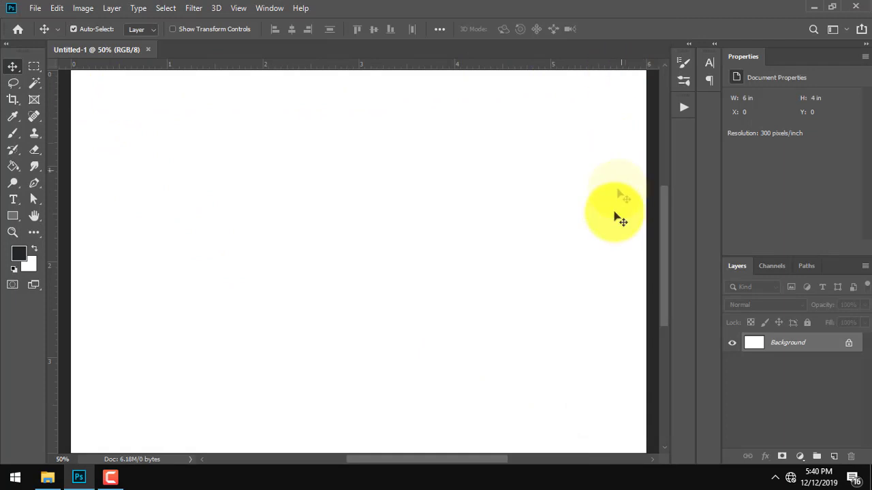
# - Open the portrait photo 001.JPG by dragging it from Explorer into Photoshop
pyautogui.click(47, 477)
pyautogui.moveTo(350, 205); pyautogui.dragTo(577, 127)
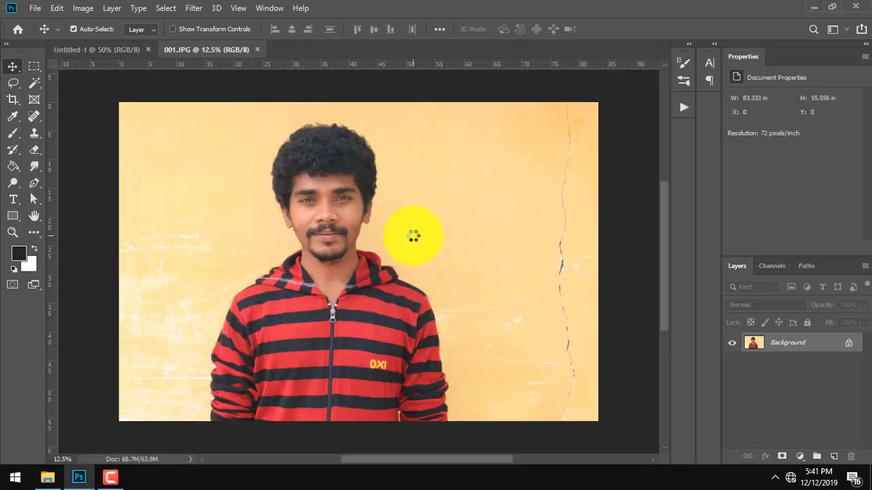
pyautogui.scroll(2, 331, 253)
pyautogui.scroll(-3, 327, 259)
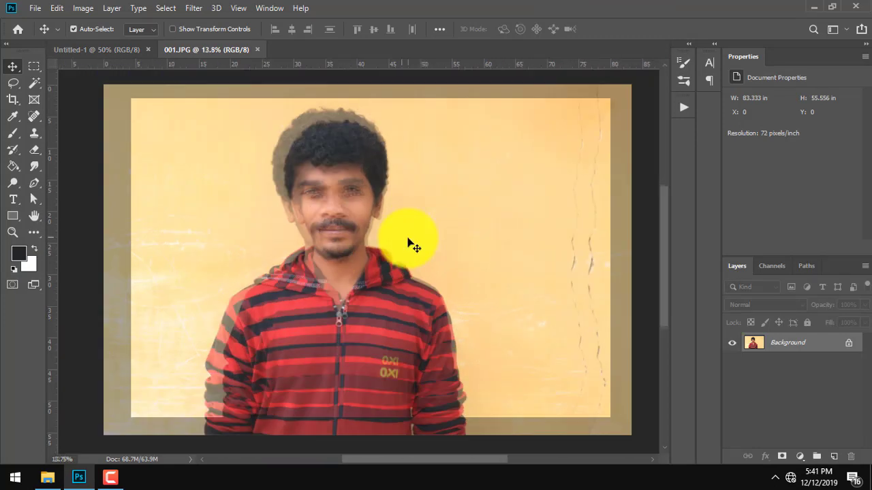
# - Set the Crop tool to 3.2 × 4.2 cm at 300 px/cm
pyautogui.click(14, 103)
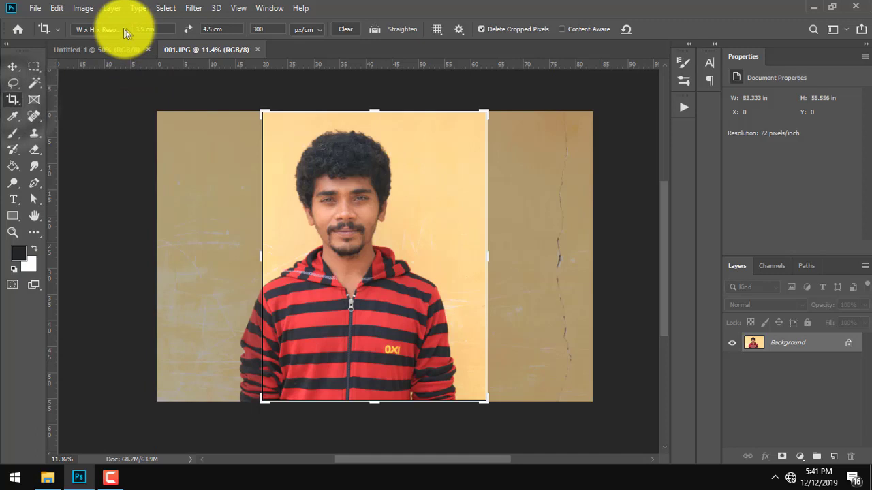
pyautogui.click(314, 27)
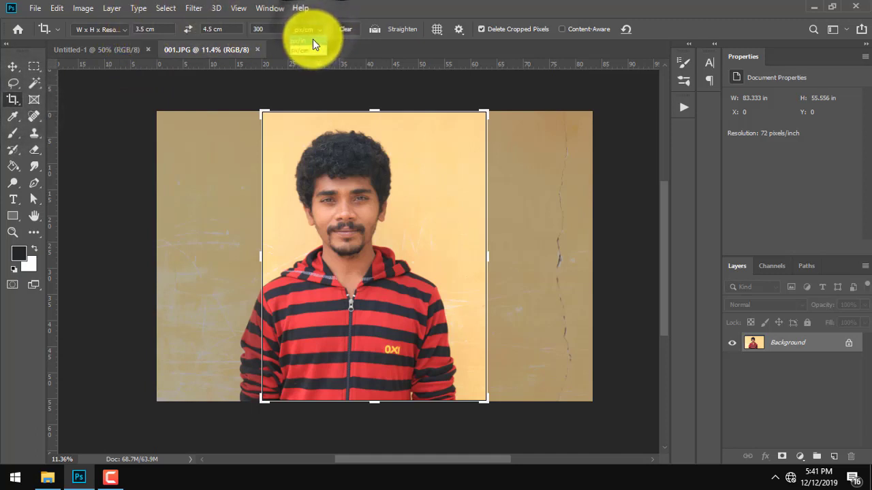
pyautogui.click(312, 39)
pyautogui.click(316, 28)
pyautogui.click(314, 47)
pyautogui.click(154, 28)
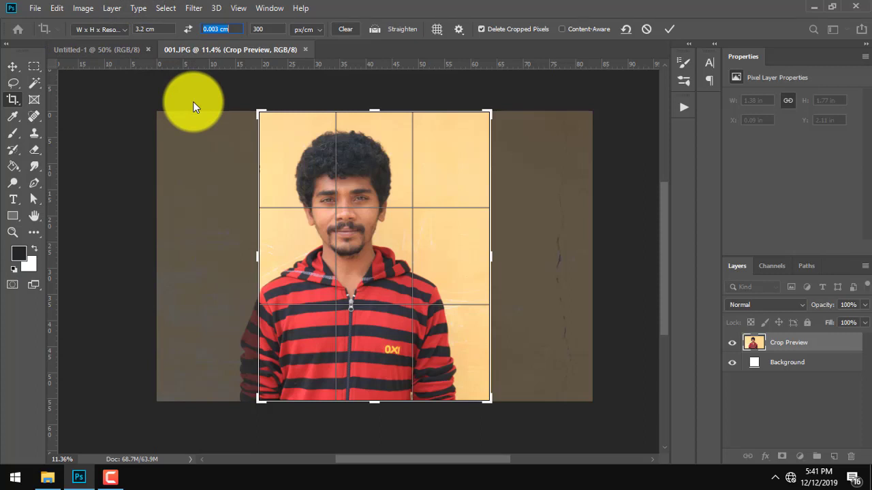
pyautogui.write('2')
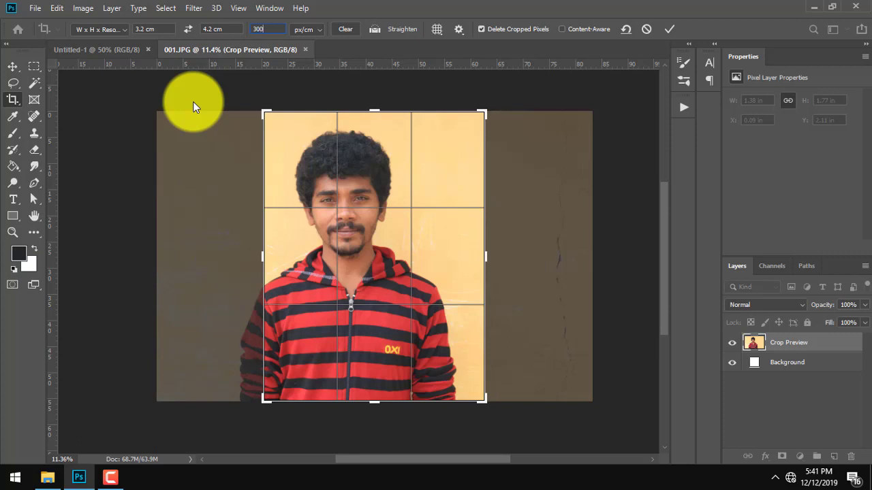
# - Position the crop frame around the person's head and shoulders and apply the crop
pyautogui.moveTo(356, 341); pyautogui.dragTo(392, 337)
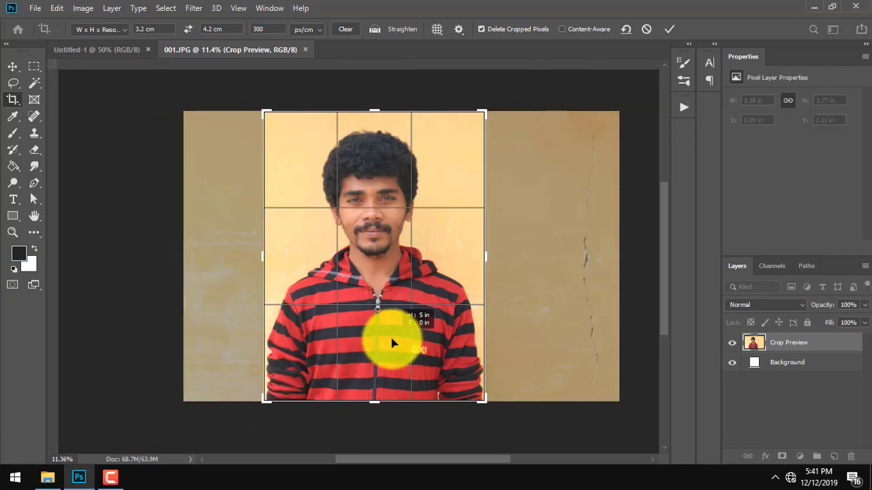
pyautogui.hotkey('ctrl', 'r')
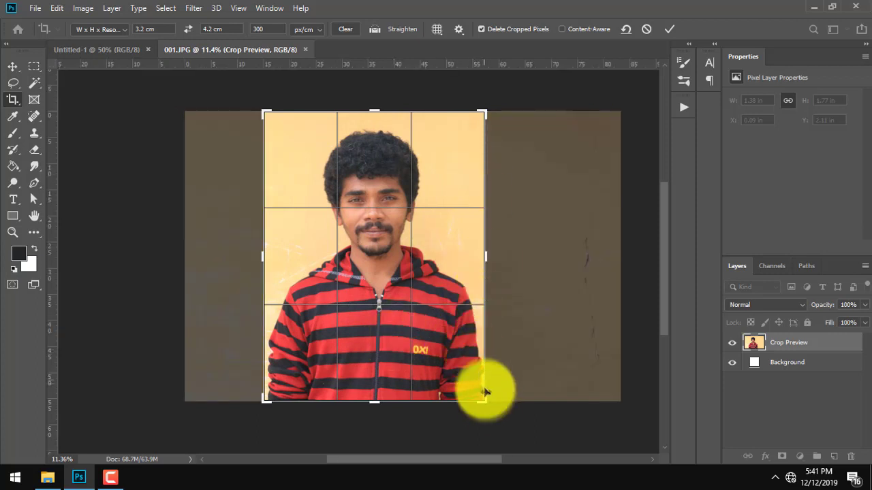
pyautogui.moveTo(483, 401); pyautogui.dragTo(475, 395)
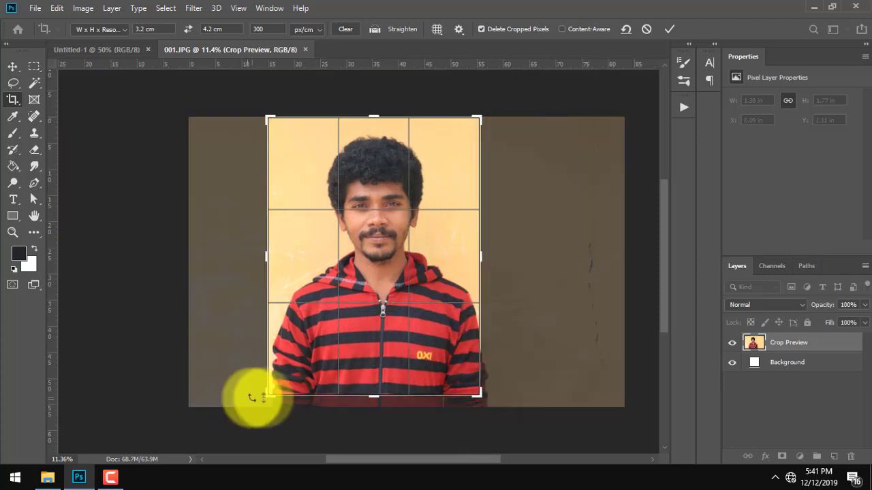
pyautogui.moveTo(270, 396); pyautogui.dragTo(277, 400)
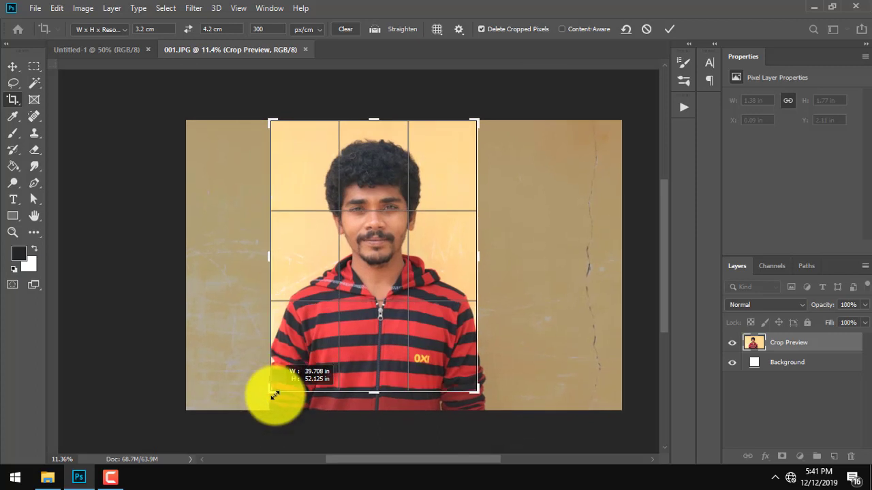
pyautogui.moveTo(475, 391); pyautogui.dragTo(480, 391)
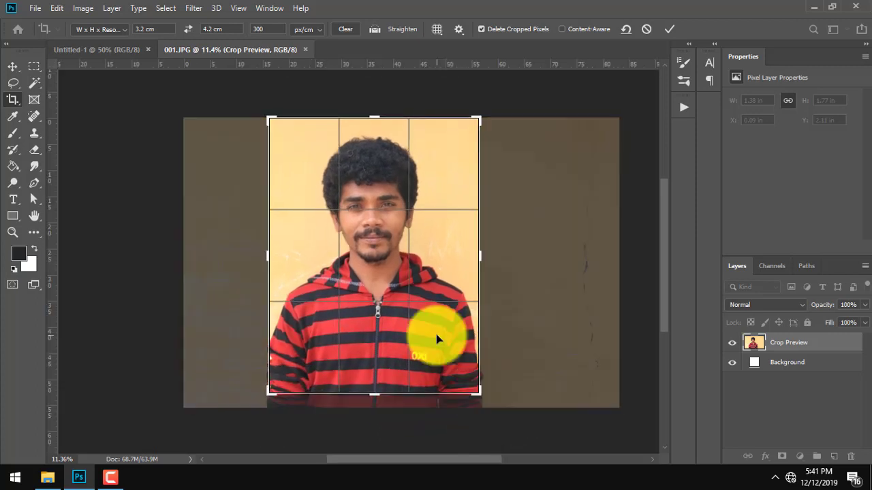
pyautogui.press('Return')
pyautogui.hotkey('ctrl', '0')
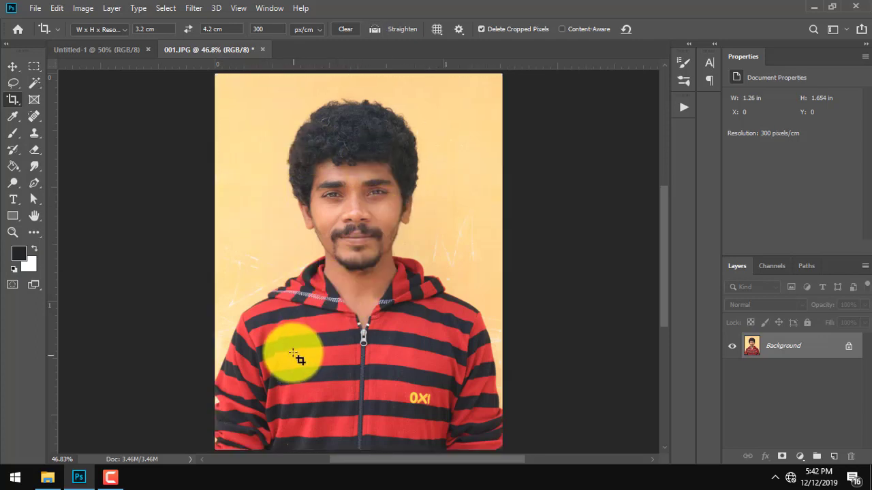
# - Automatically select the person with Select > Subject
pyautogui.click(169, 9)
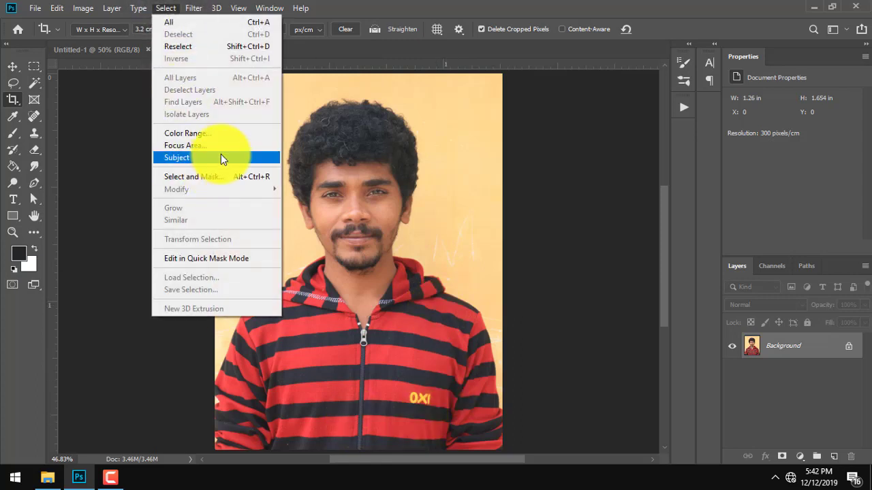
pyautogui.click(221, 157)
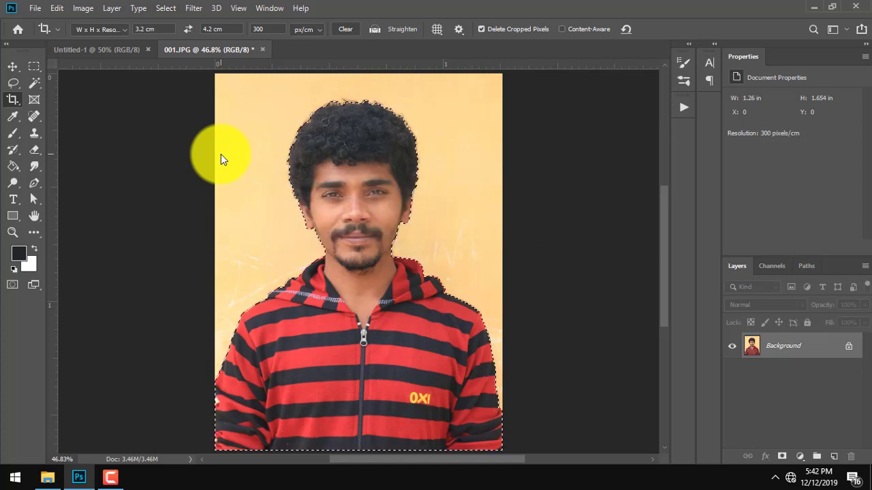
pyautogui.scroll(2, 348, 241)
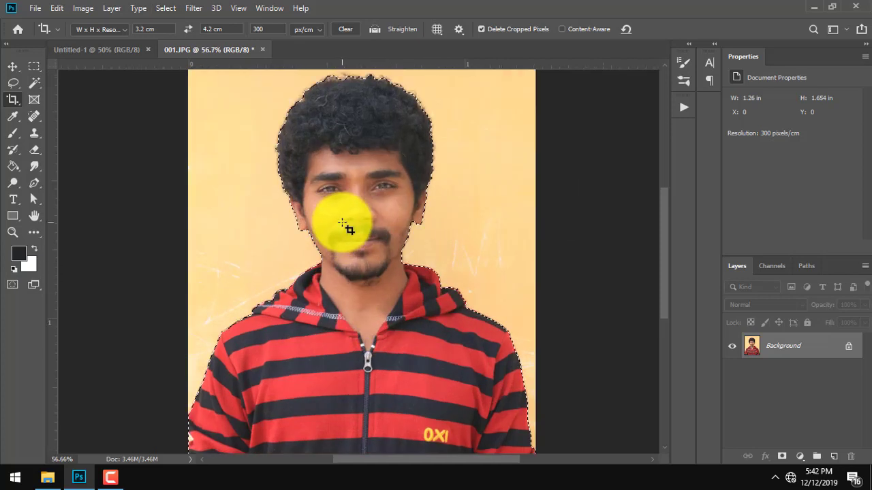
pyautogui.scroll(2, 371, 273)
pyautogui.scroll(1, 361, 303)
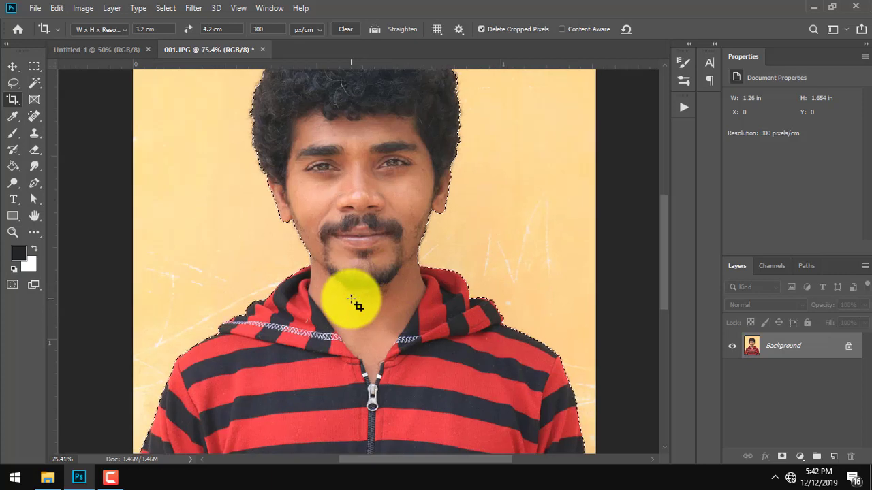
pyautogui.scroll(-4, 350, 296)
pyautogui.scroll(-1, 378, 265)
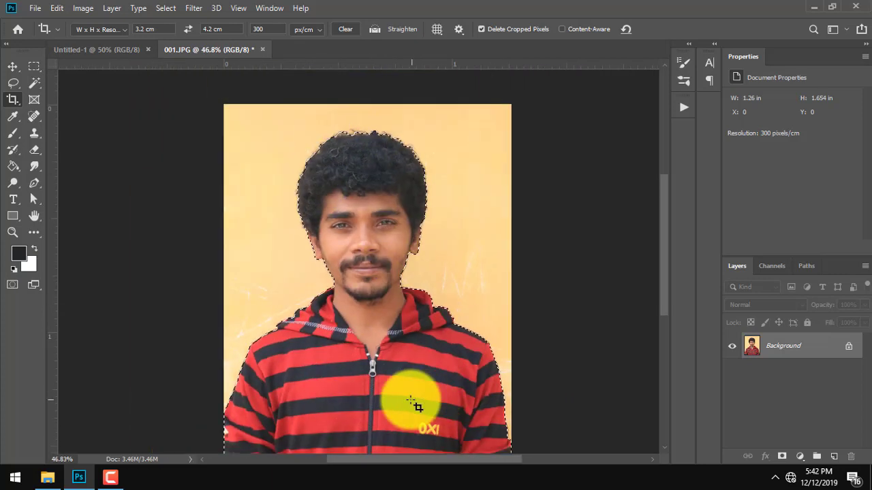
pyautogui.scroll(-1, 399, 399)
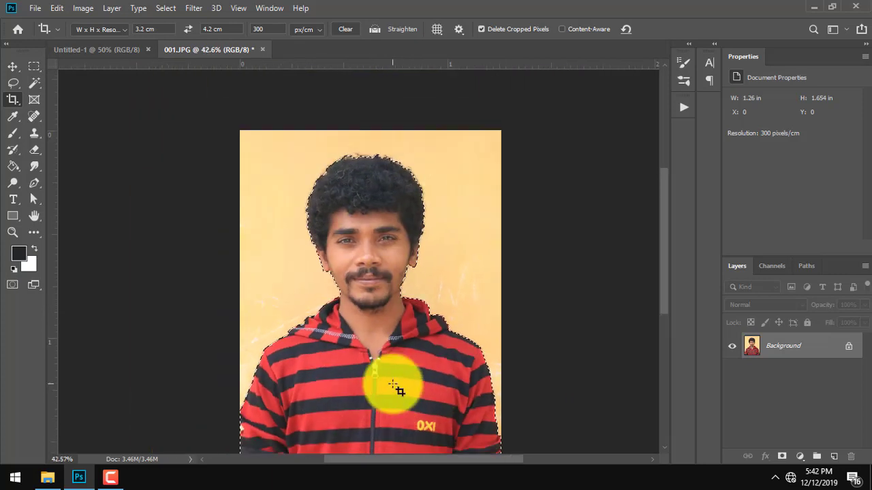
# - Look through the lasso and wand selection tools and settle on the freehand Lasso
pyautogui.click(15, 84)
pyautogui.click(79, 83)
pyautogui.rightClick(16, 84)
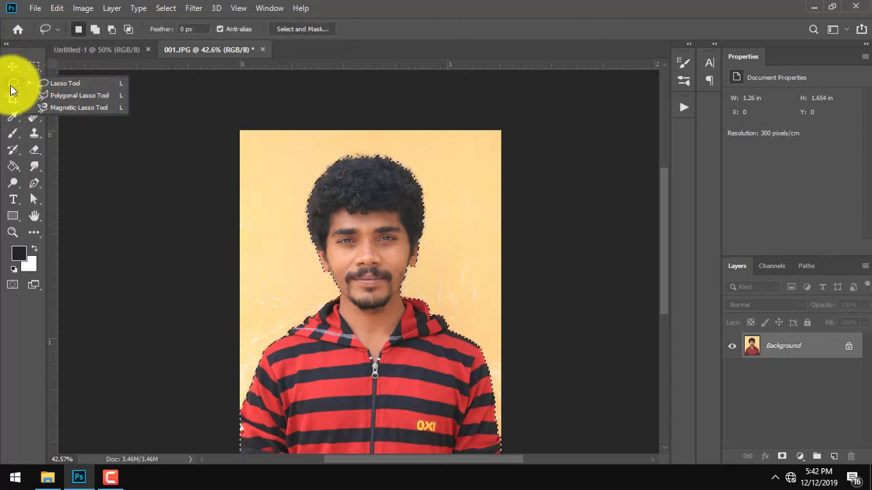
pyautogui.click(57, 83)
pyautogui.click(36, 83)
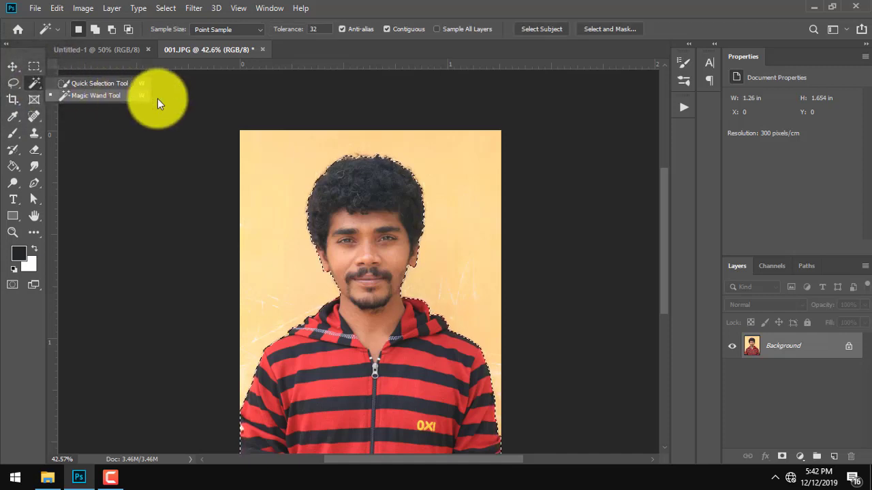
pyautogui.click(13, 83)
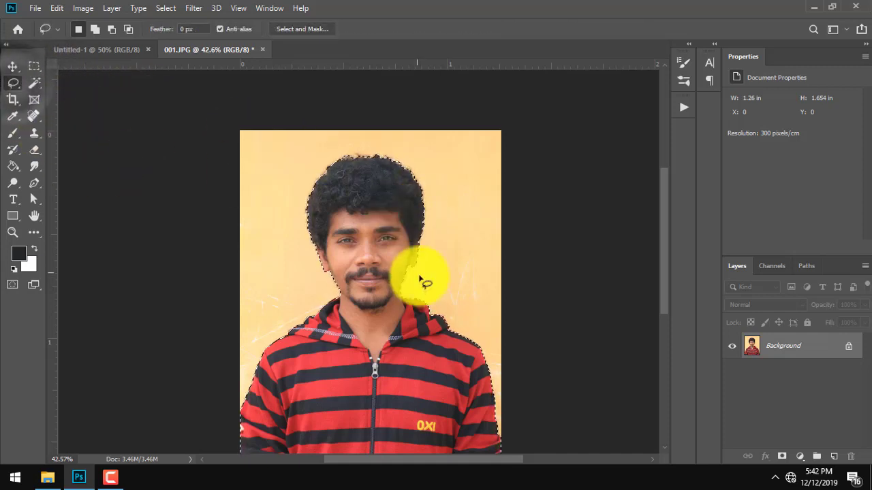
pyautogui.scroll(-3, 340, 361)
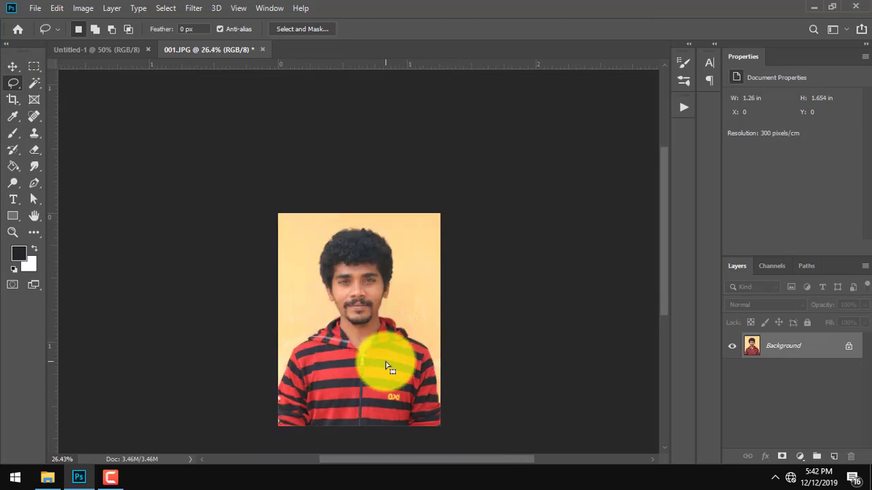
pyautogui.scroll(3, 386, 362)
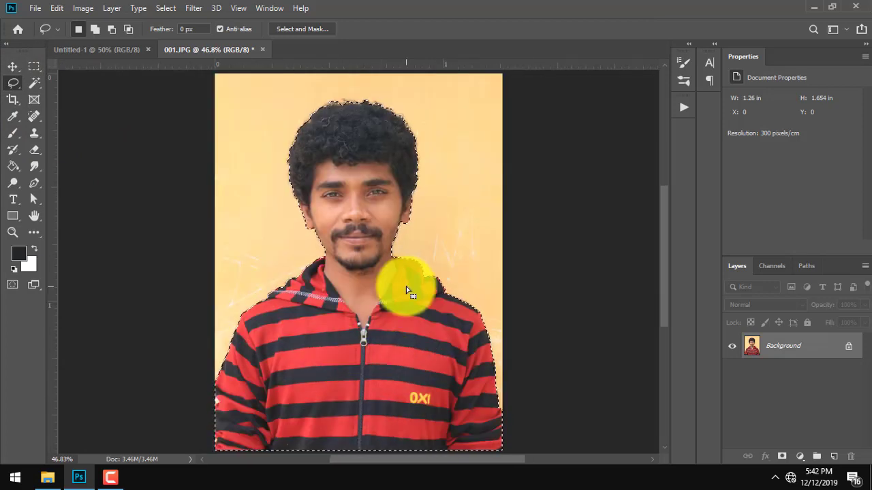
# - Reselect the man with Select > Subject, discarding the previous selection
pyautogui.click(165, 8)
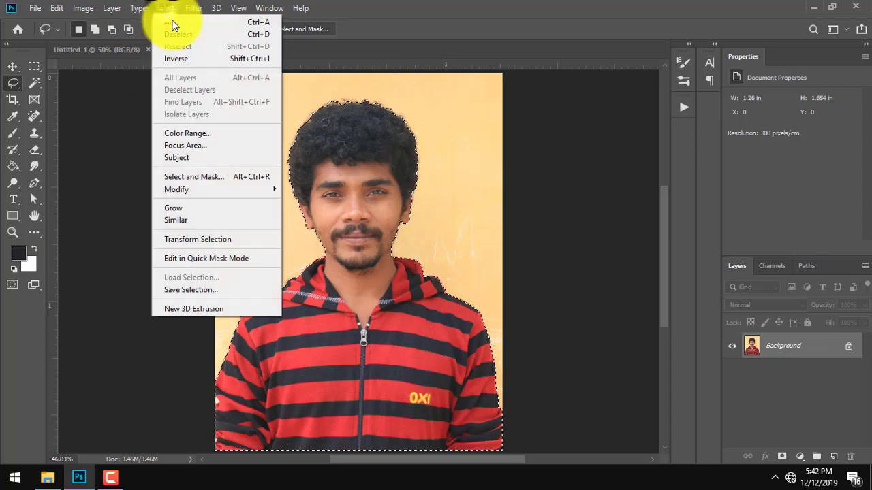
pyautogui.click(226, 161)
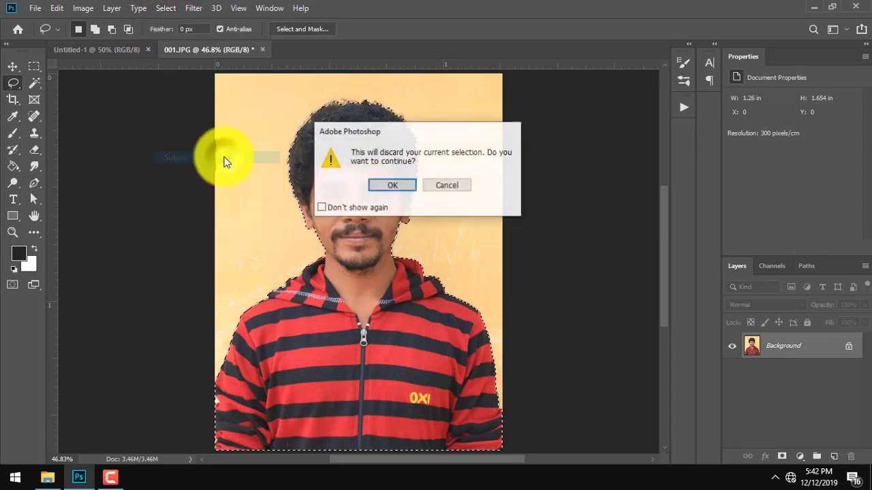
pyautogui.click(384, 184)
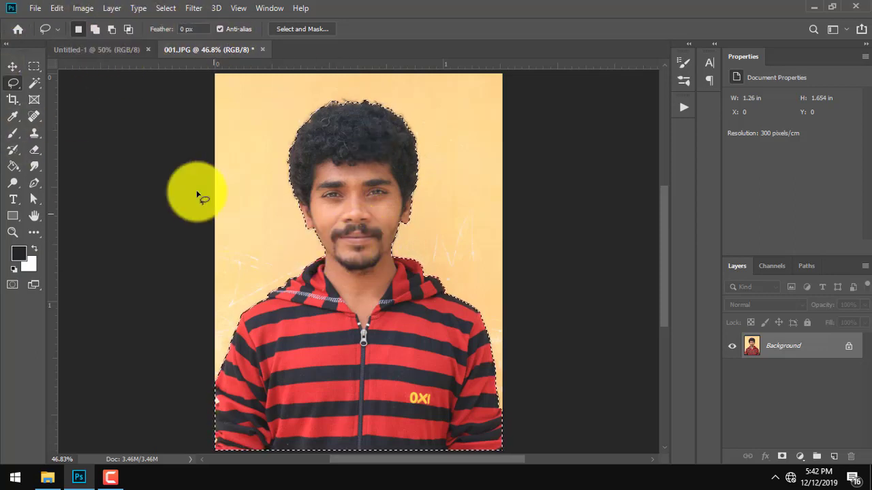
# - Feather the selection by a 15-pixel radius
pyautogui.click(170, 9)
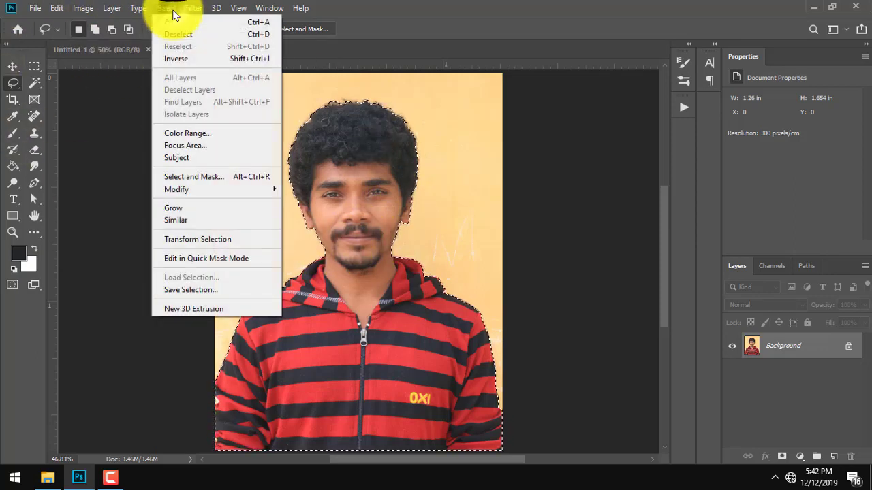
pyautogui.click(211, 189)
pyautogui.moveTo(177, 190)
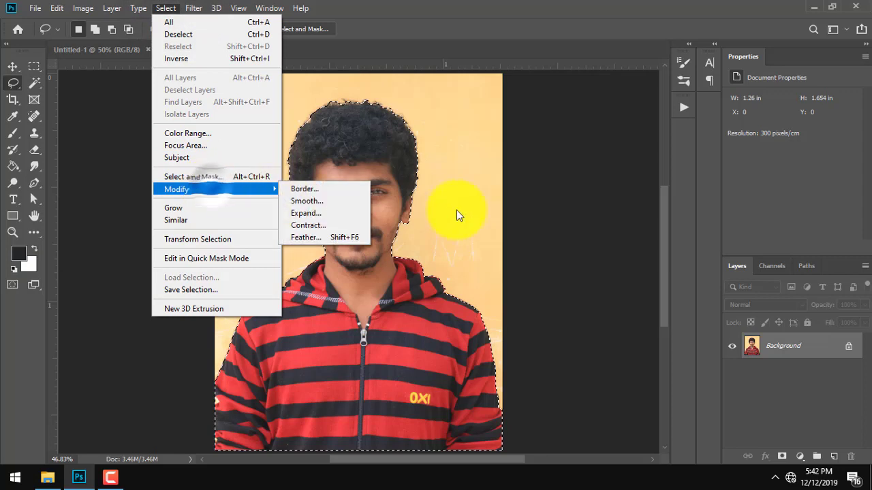
pyautogui.click(354, 239)
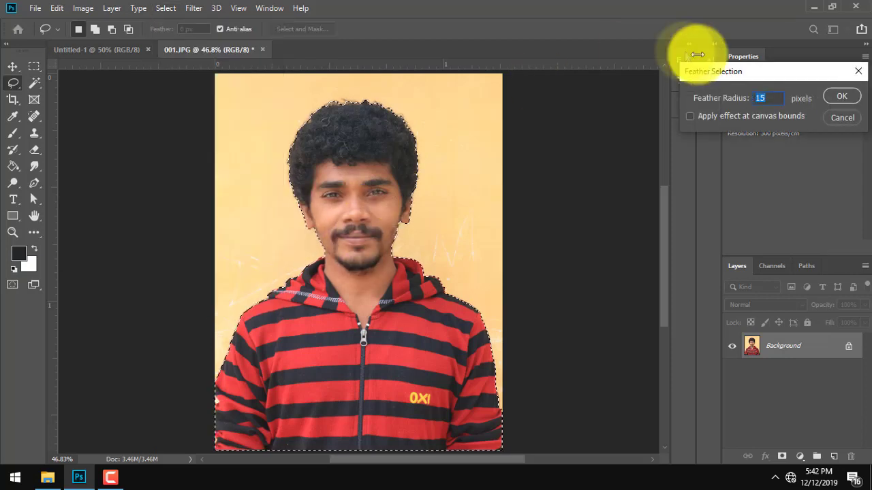
pyautogui.moveTo(756, 66); pyautogui.dragTo(526, 55)
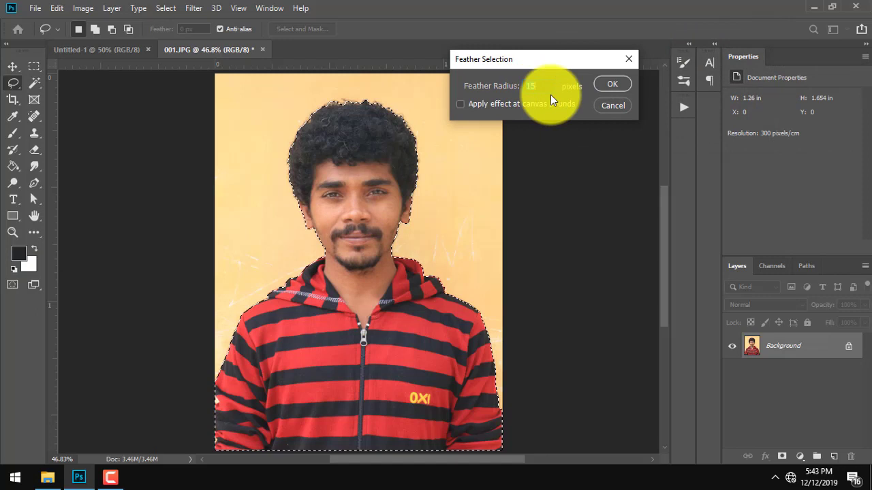
pyautogui.write('3')
pyautogui.press('Return')
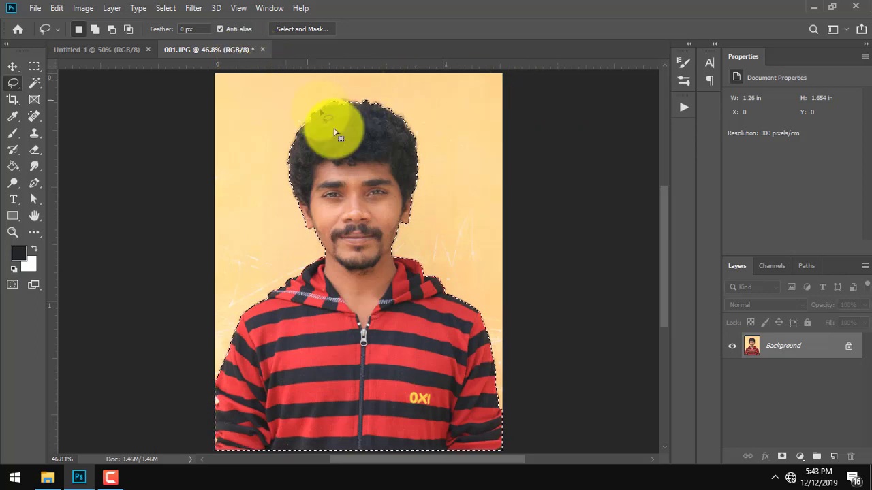
# - Copy the selected man to Layer 1, check it against the Background, then select the Background
pyautogui.click(110, 8)
pyautogui.moveTo(163, 19)
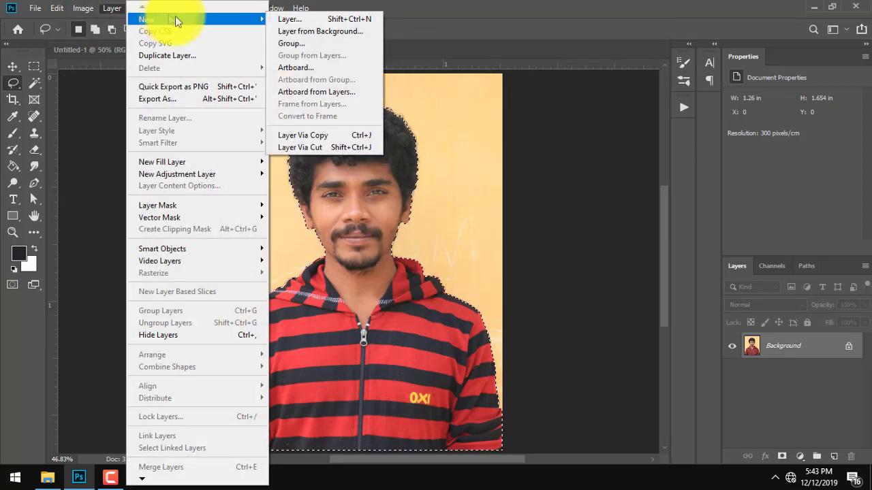
pyautogui.click(341, 141)
pyautogui.click(732, 373)
pyautogui.click(733, 372)
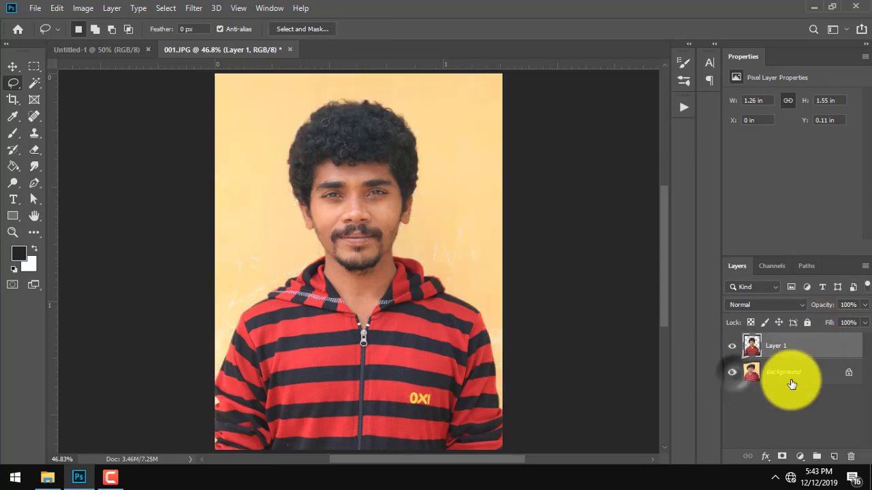
pyautogui.click(787, 379)
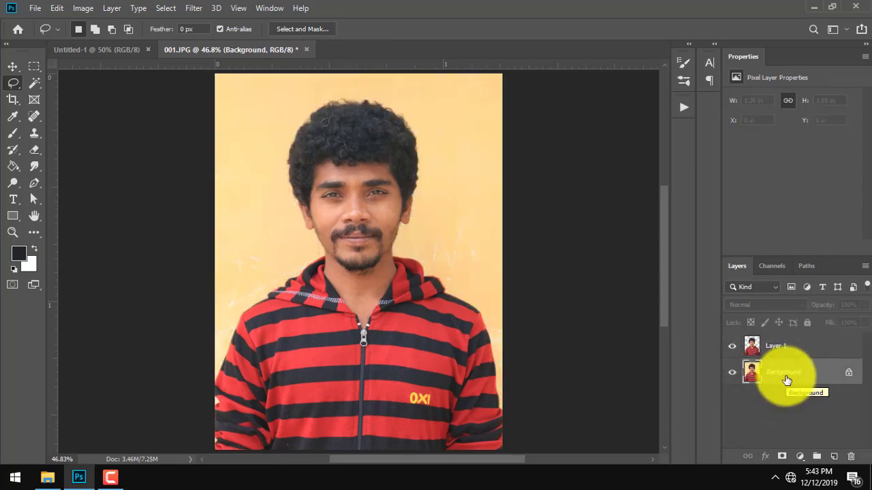
# - Loosely lasso the area around the head and feather it by 15 pixels
pyautogui.rightClick(14, 83)
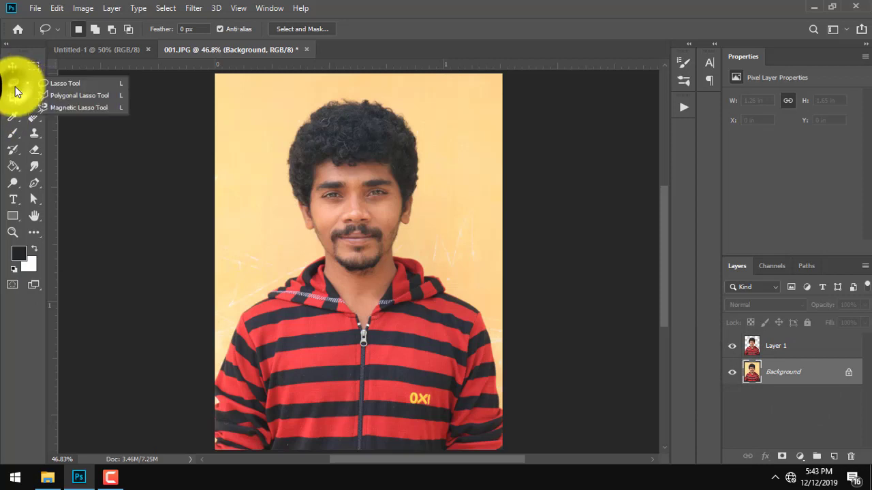
pyautogui.click(84, 86)
pyautogui.moveTo(444, 171)
pyautogui.mouseDown()
pyautogui.moveTo(435, 208)
pyautogui.moveTo(331, 245)
pyautogui.moveTo(253, 185)
pyautogui.moveTo(361, 59)
pyautogui.moveTo(467, 160)
pyautogui.moveTo(472, 62)
pyautogui.moveTo(432, 164)
pyautogui.moveTo(422, 158)
pyautogui.mouseUp()
pyautogui.scroll(2, 416, 156)
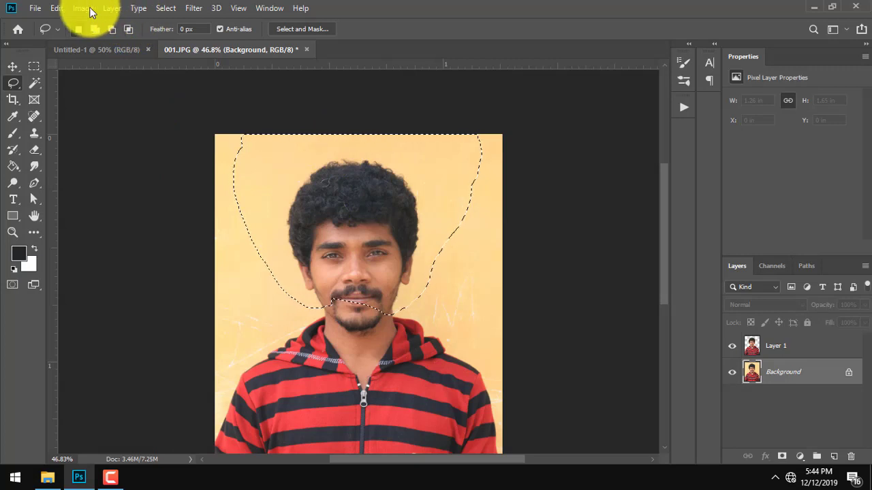
pyautogui.click(167, 9)
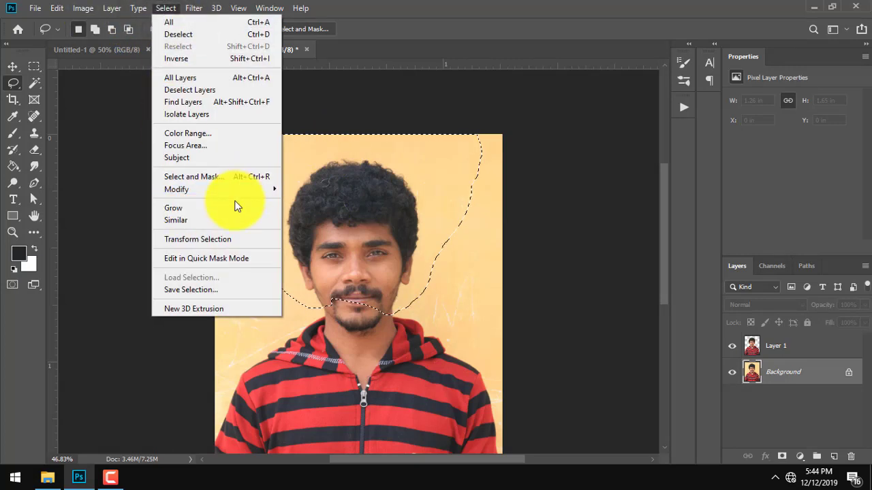
pyautogui.moveTo(205, 190)
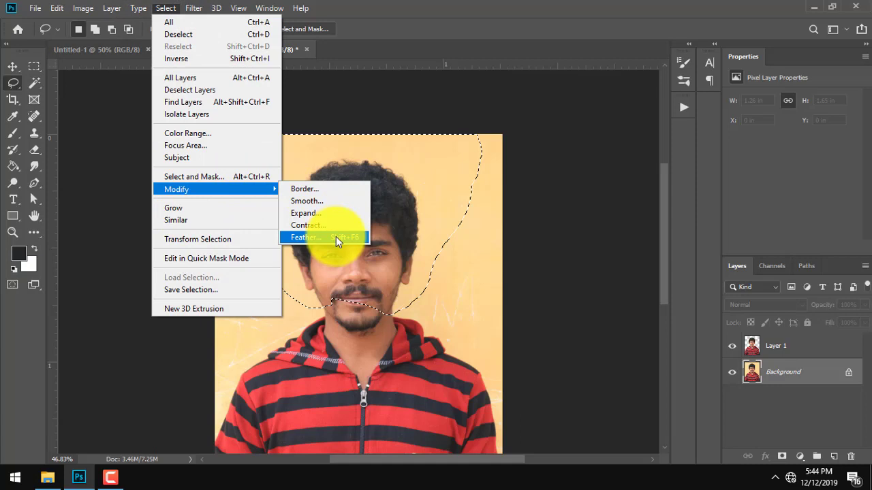
pyautogui.click(336, 236)
pyautogui.write('15')
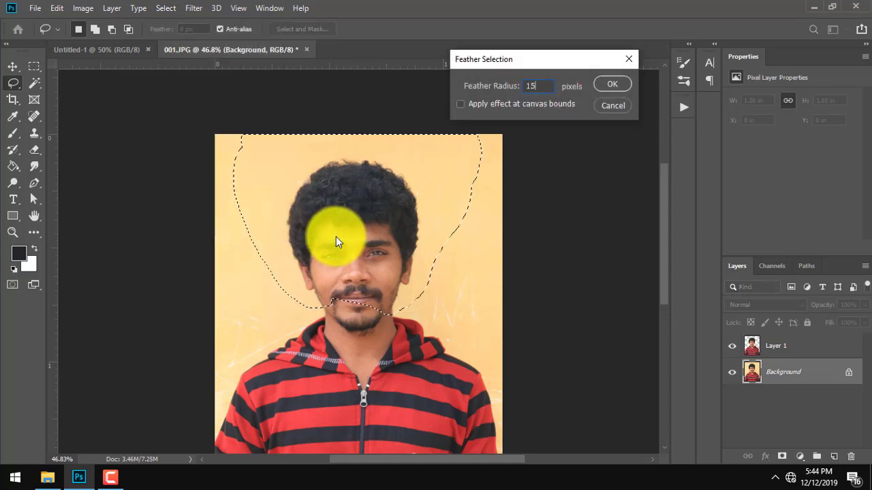
pyautogui.press('Return')
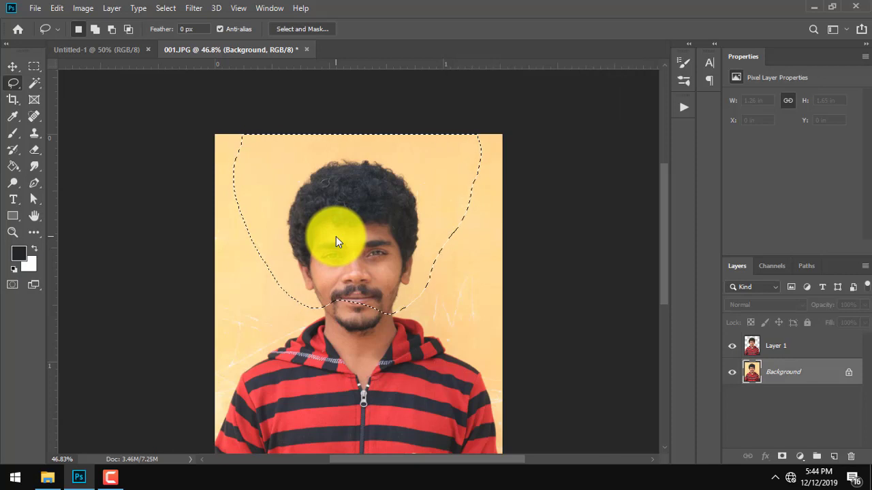
# - Copy the feathered head area onto a new Layer 2
pyautogui.click(113, 8)
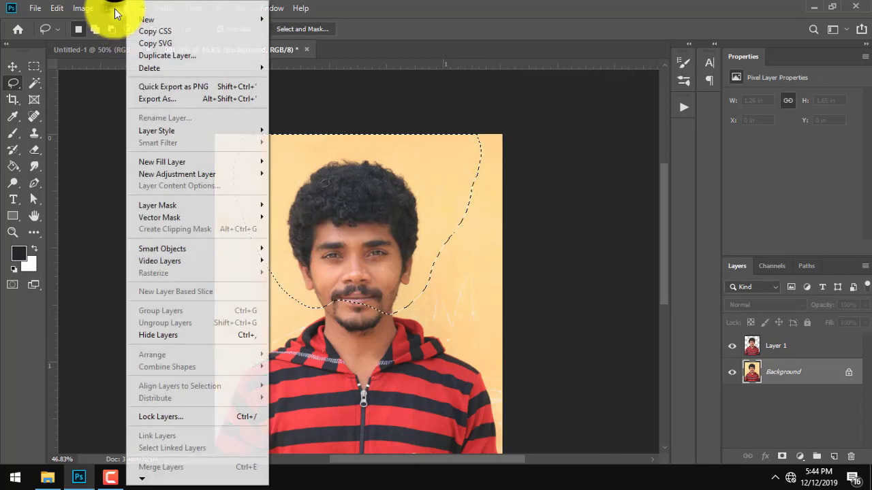
pyautogui.moveTo(197, 19)
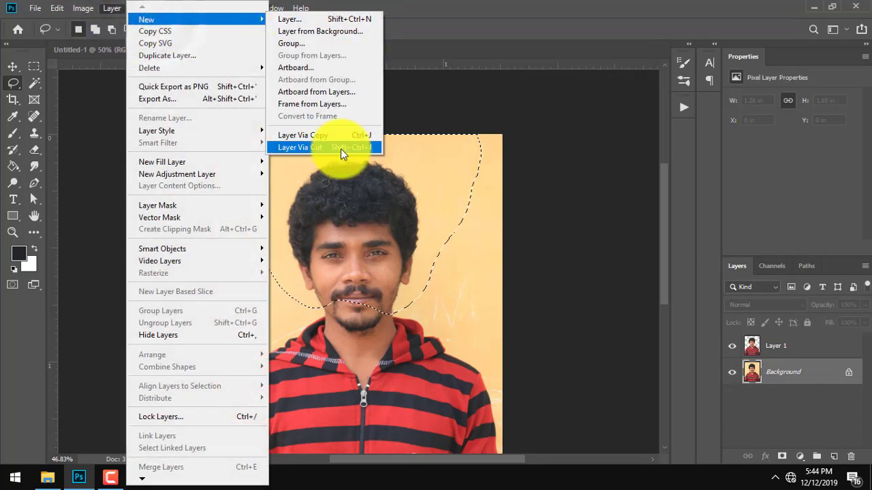
pyautogui.click(353, 137)
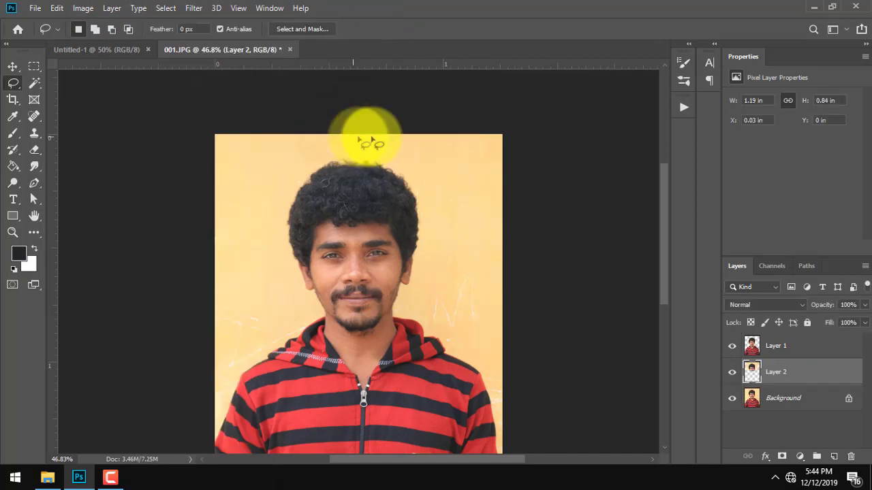
pyautogui.click(753, 401)
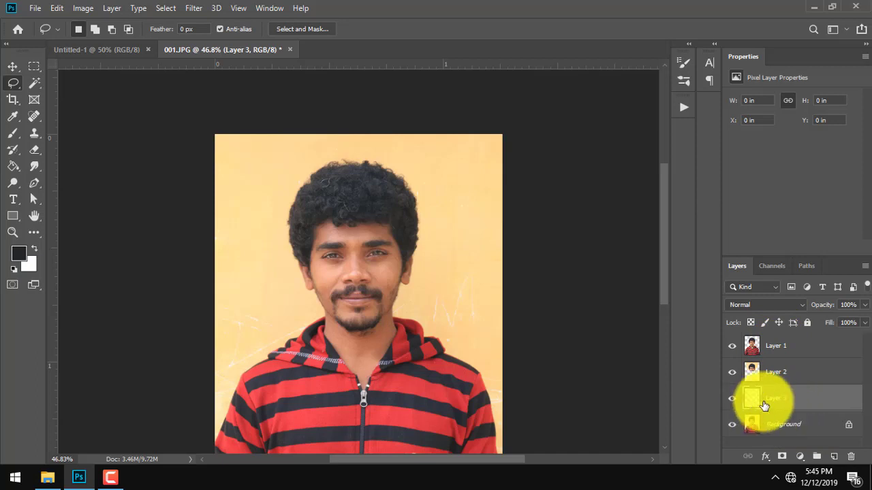
# - Fill Layer 3 with the sky-blue colour #46cdff
pyautogui.hotkey('shift', 'F5')
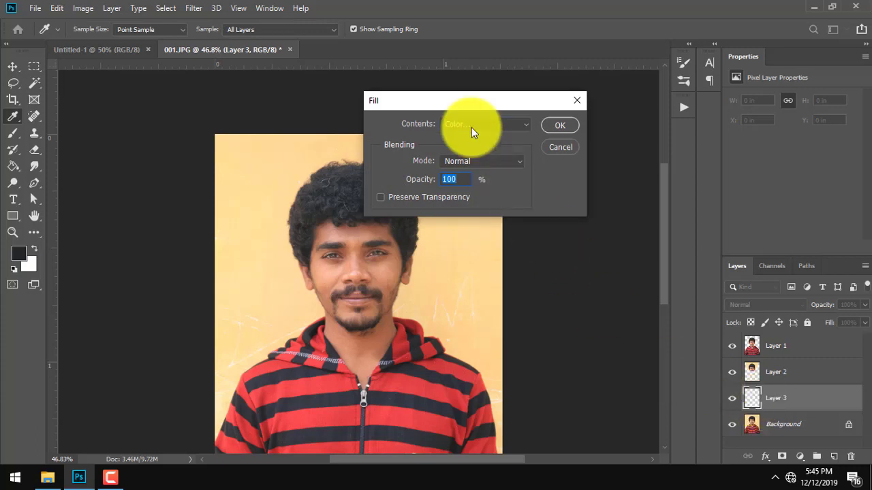
pyautogui.click(471, 127)
pyautogui.click(467, 146)
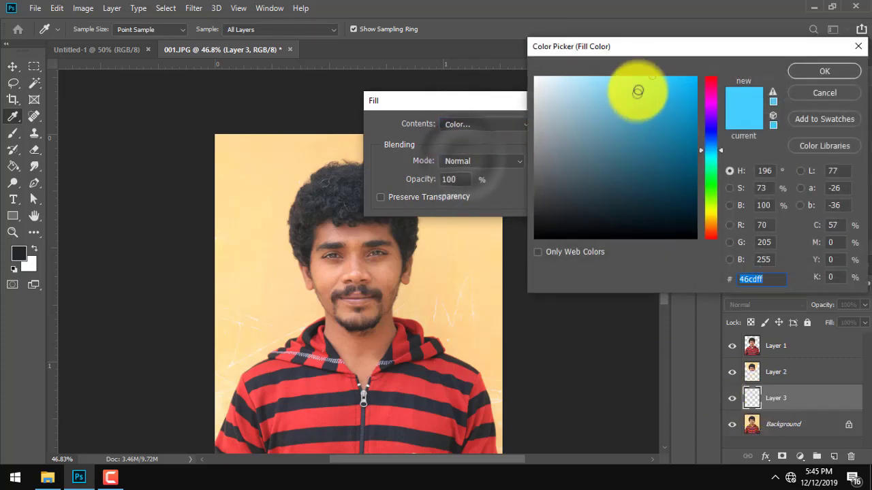
pyautogui.click(811, 72)
pyautogui.click(564, 127)
pyautogui.press('l')
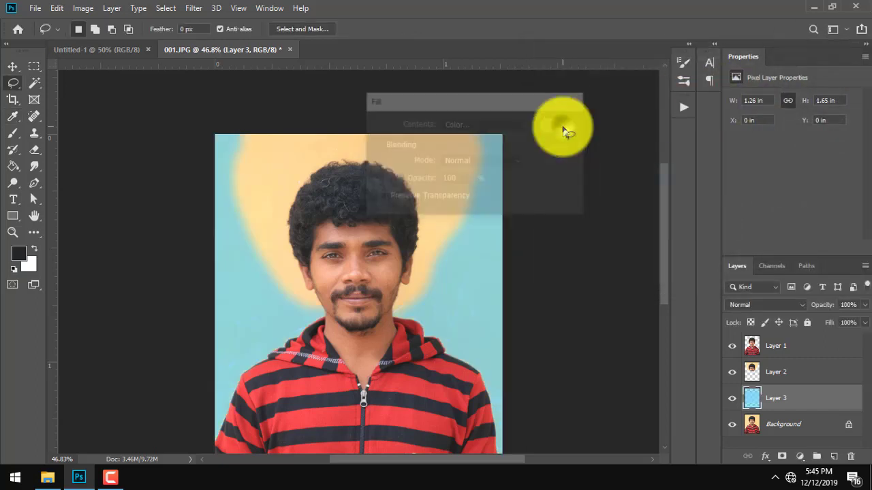
pyautogui.scroll(-2, 451, 365)
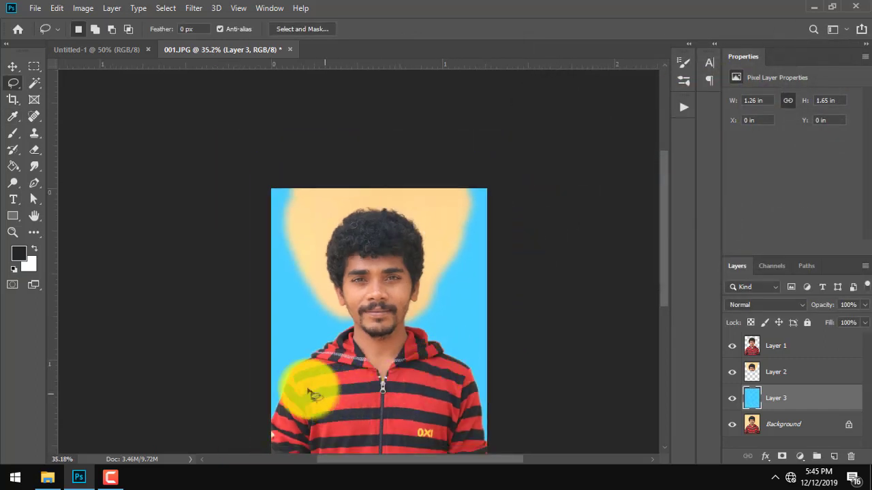
pyautogui.scroll(3, 307, 389)
pyautogui.moveTo(449, 304); pyautogui.dragTo(422, 320)
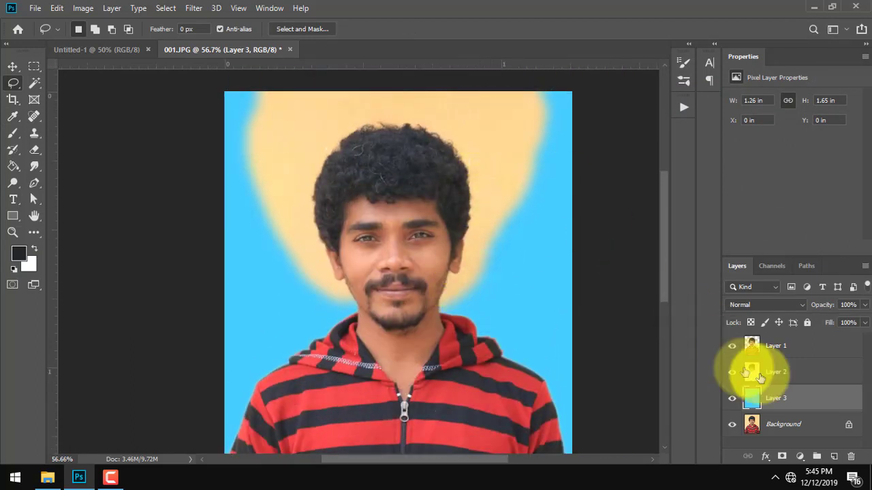
# - Set Layer 2's blend mode to Multiply
pyautogui.click(770, 373)
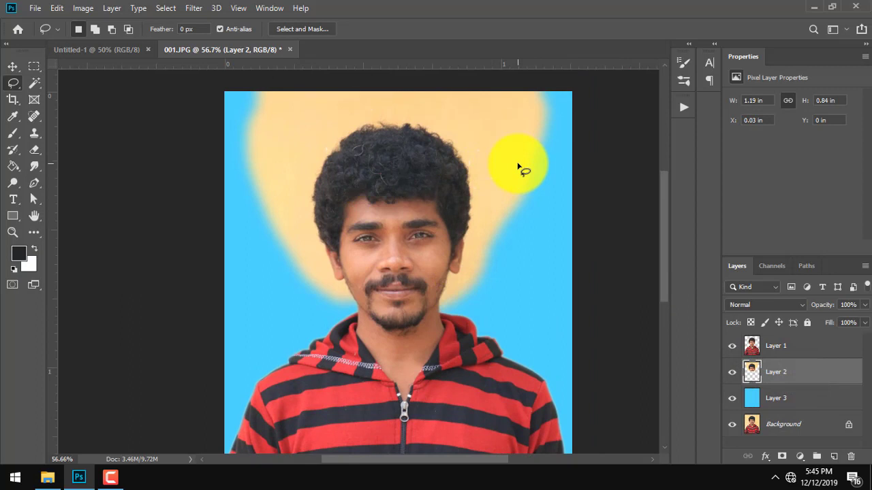
pyautogui.click(770, 305)
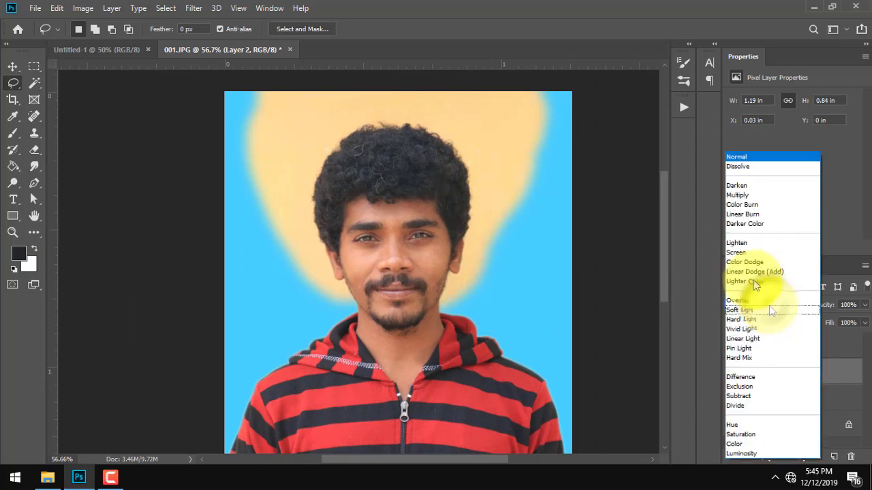
pyautogui.click(749, 198)
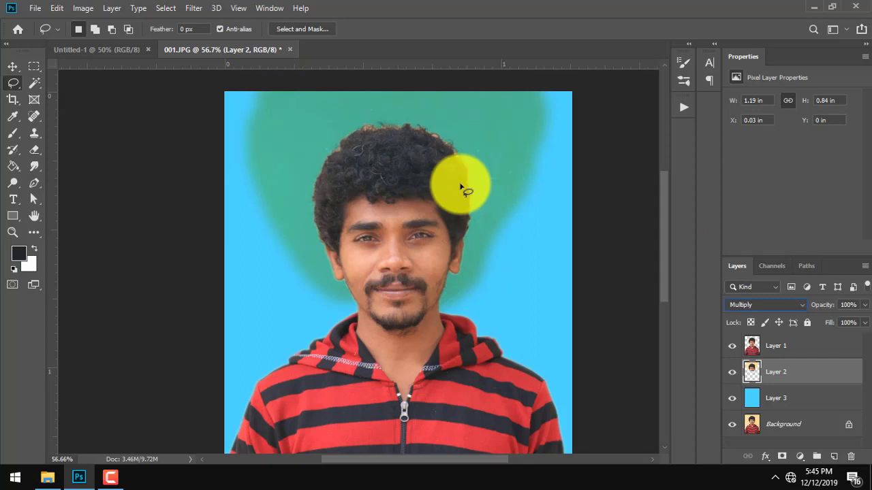
pyautogui.click(82, 8)
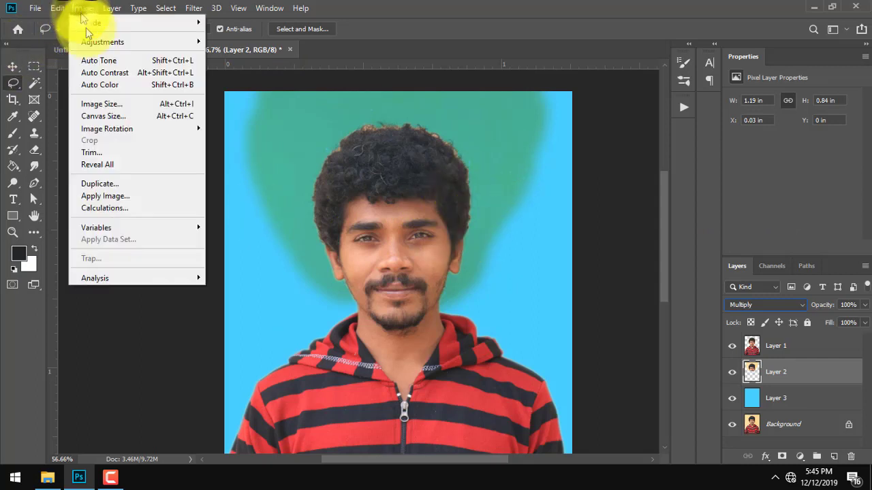
pyautogui.moveTo(102, 42)
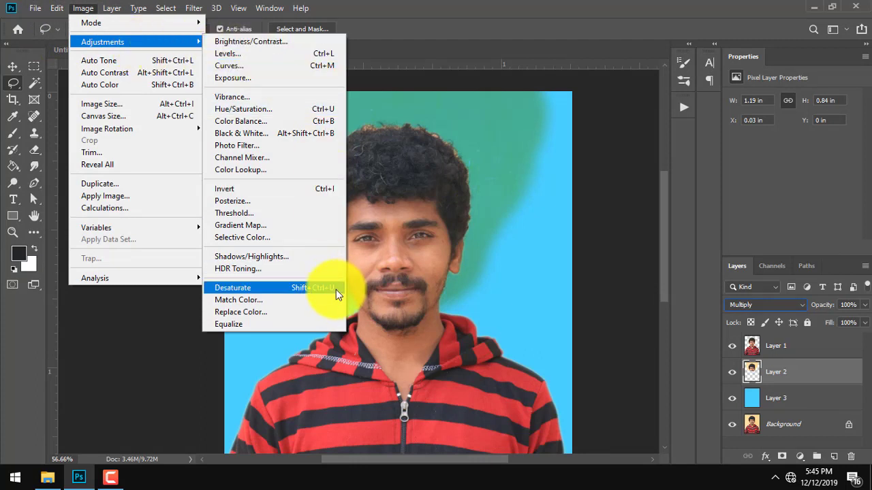
# - Remove the glow's colour on Layer 2 and set the Levels white point from the blue background
pyautogui.click(232, 287)
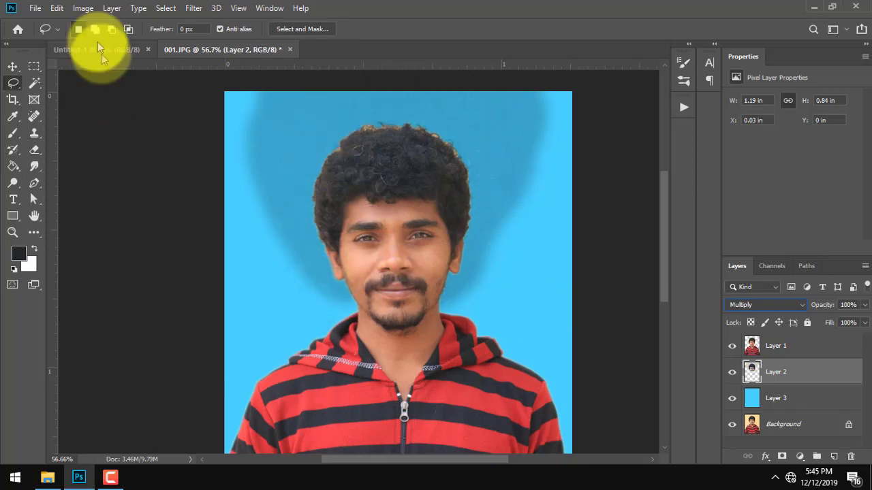
pyautogui.click(82, 8)
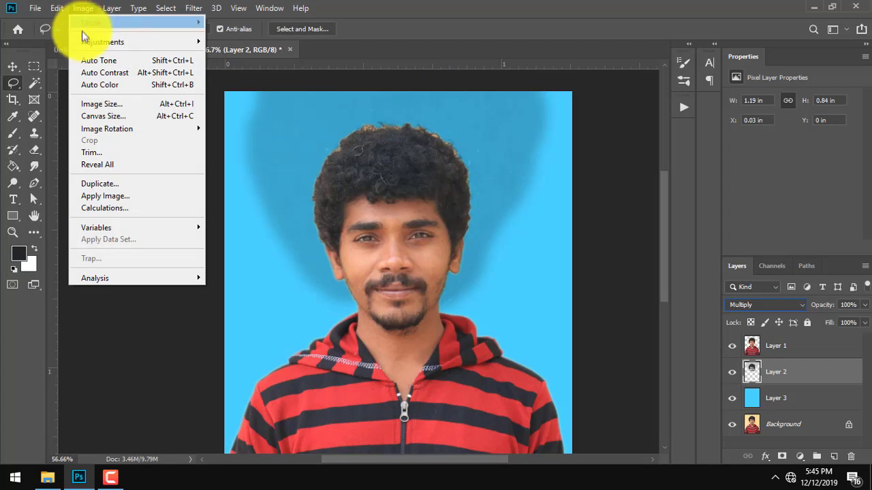
pyautogui.moveTo(102, 42)
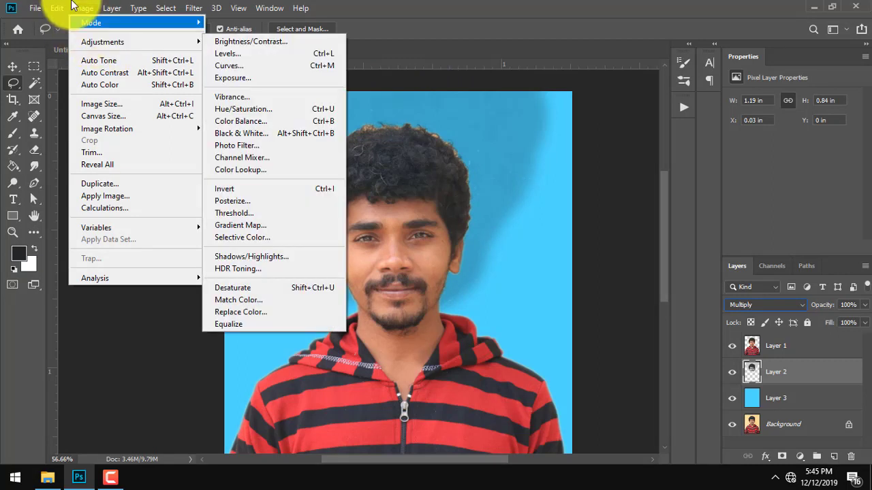
pyautogui.click(613, 48)
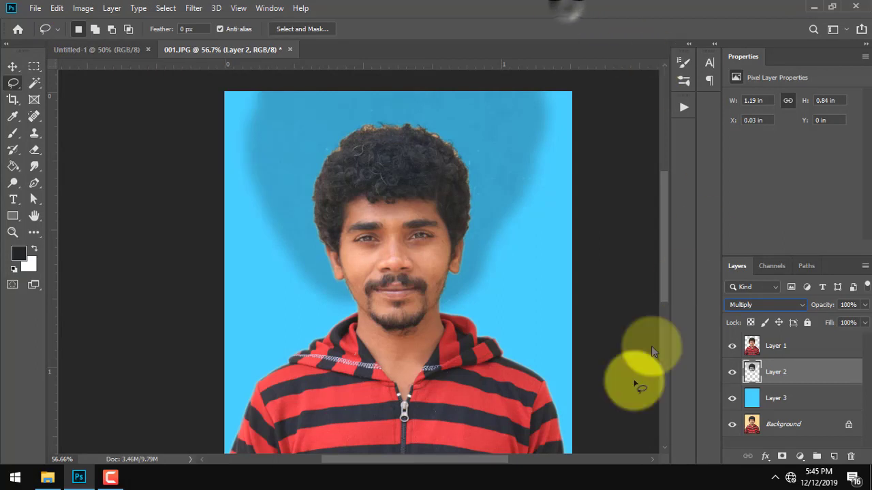
pyautogui.click(83, 9)
pyautogui.moveTo(102, 41)
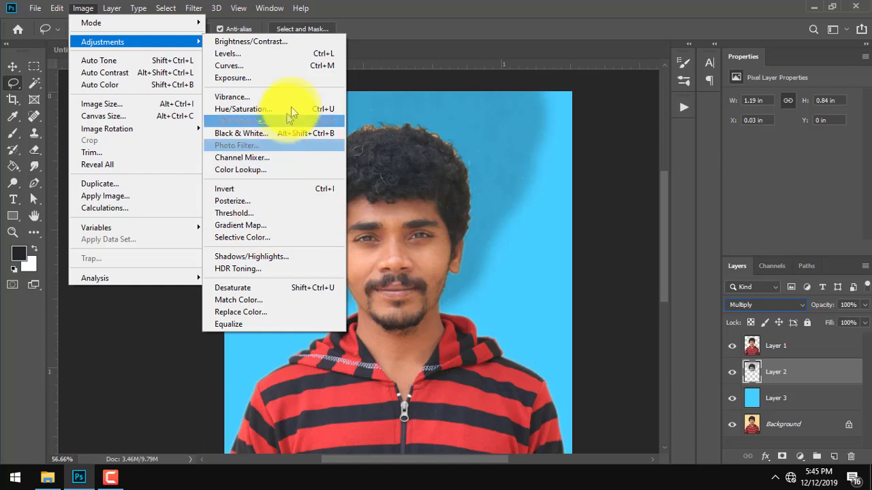
pyautogui.click(323, 53)
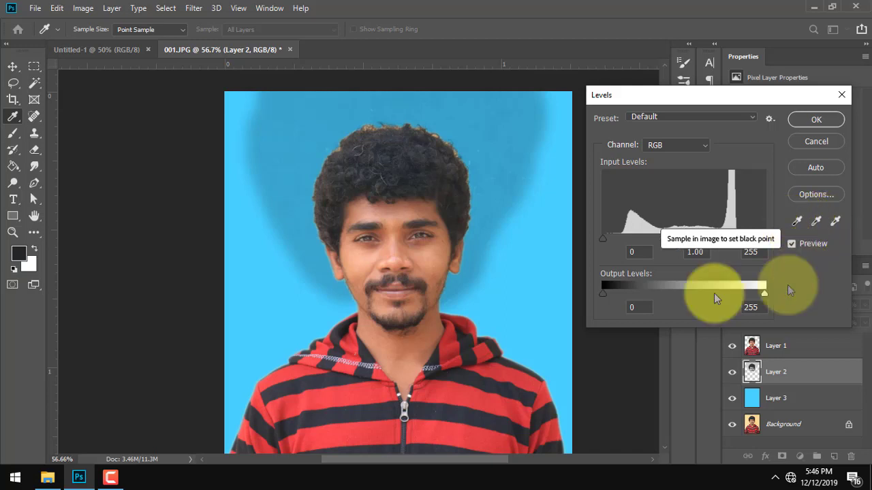
pyautogui.click(832, 226)
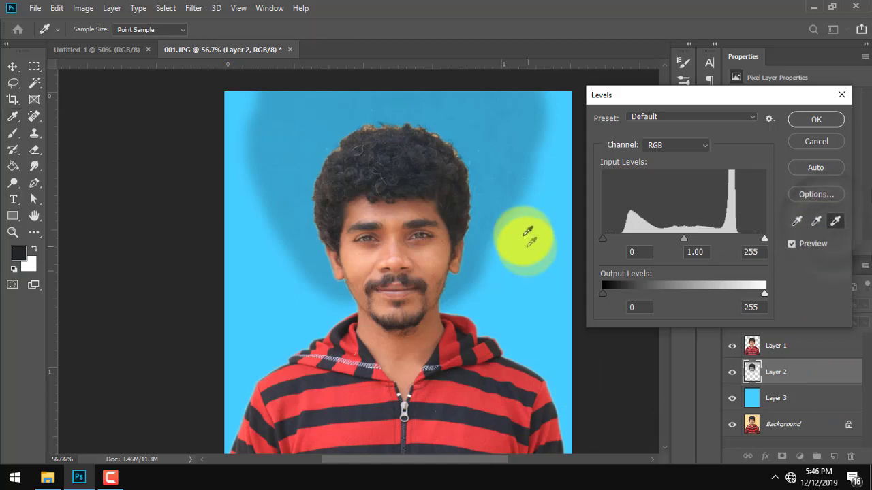
pyautogui.click(477, 125)
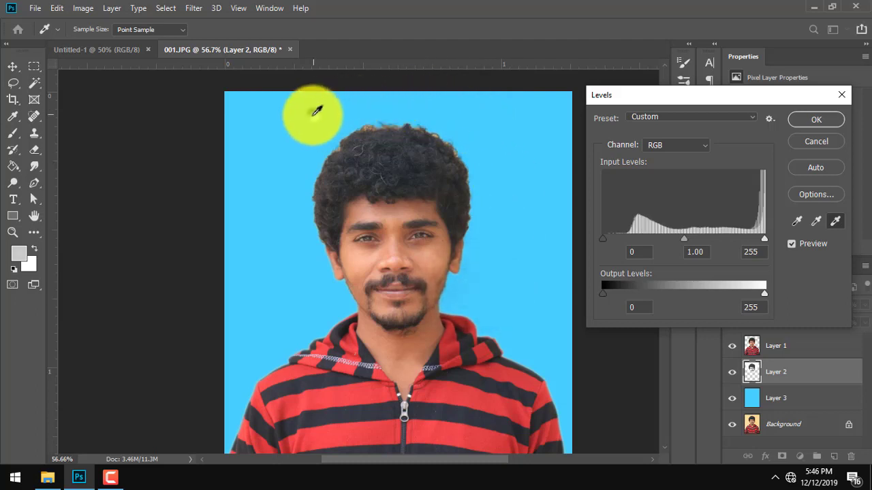
pyautogui.click(303, 77)
pyautogui.click(804, 117)
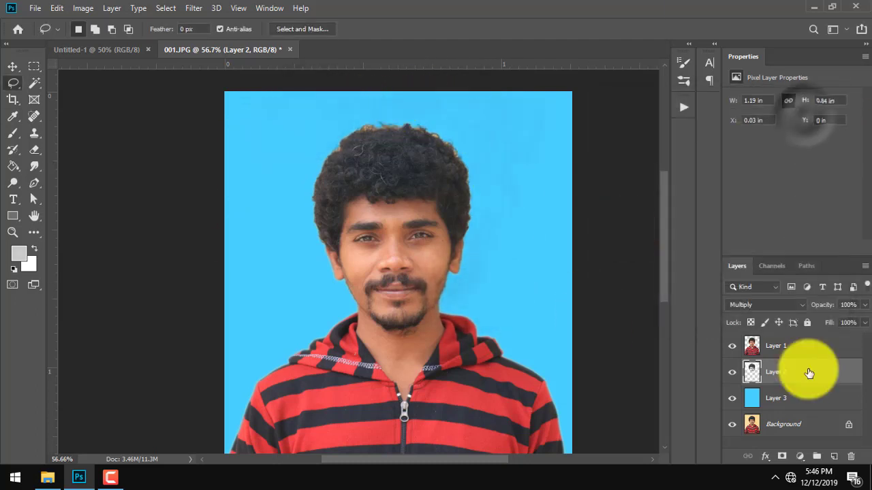
# - Apply Levels to Layer 2 with black input 56 and midtone 0.84
pyautogui.click(84, 9)
pyautogui.moveTo(102, 41)
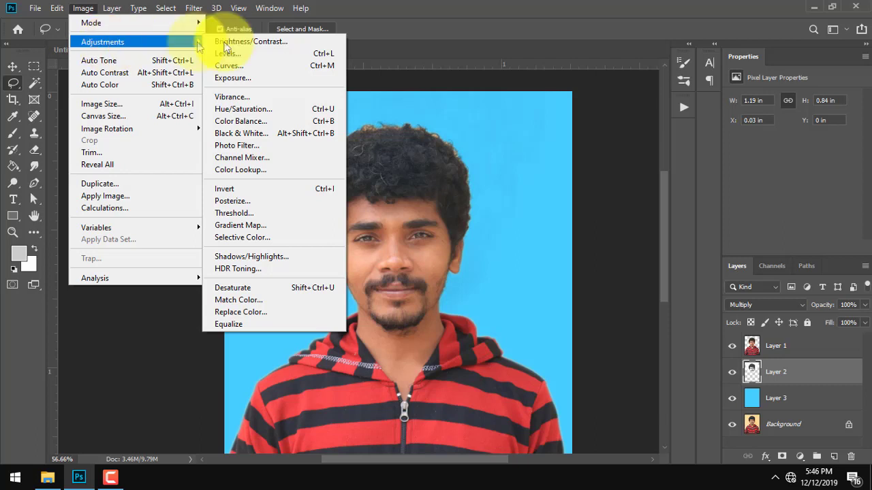
pyautogui.click(266, 53)
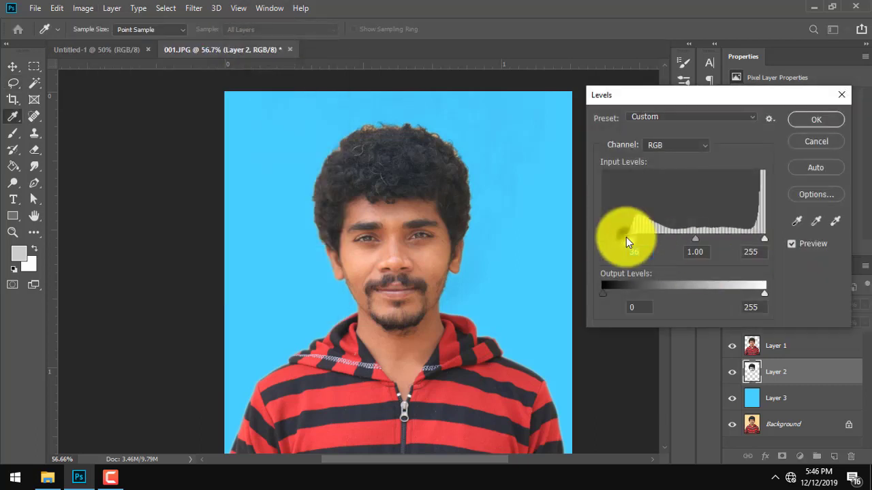
pyautogui.moveTo(603, 239); pyautogui.dragTo(637, 239)
pyautogui.moveTo(702, 238); pyautogui.dragTo(709, 238)
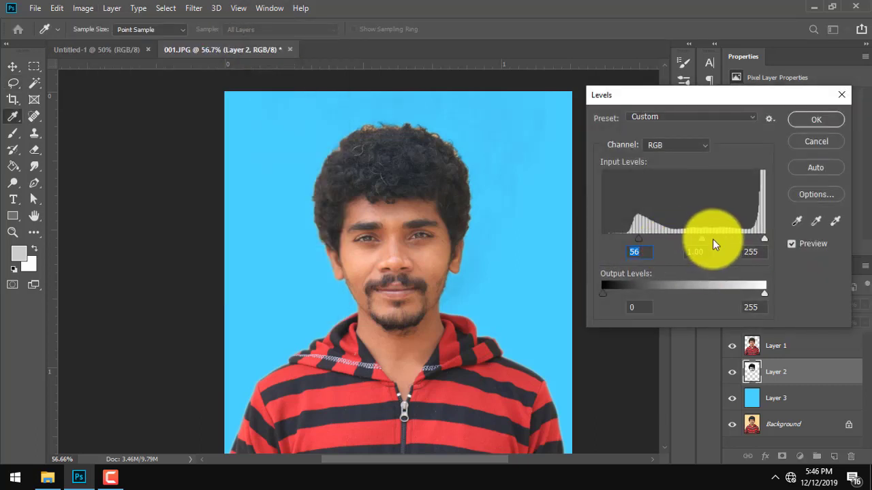
pyautogui.click(814, 120)
pyautogui.press('l')
pyautogui.click(787, 350)
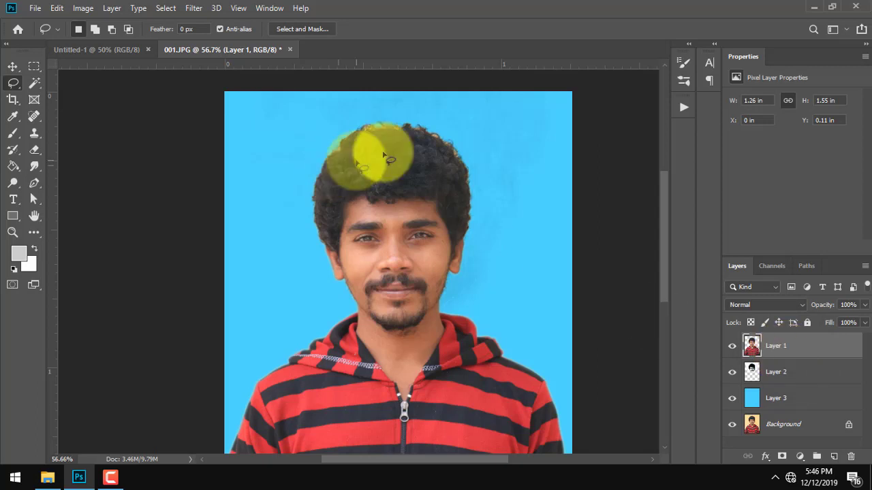
pyautogui.scroll(1, 442, 151)
pyautogui.scroll(1, 490, 215)
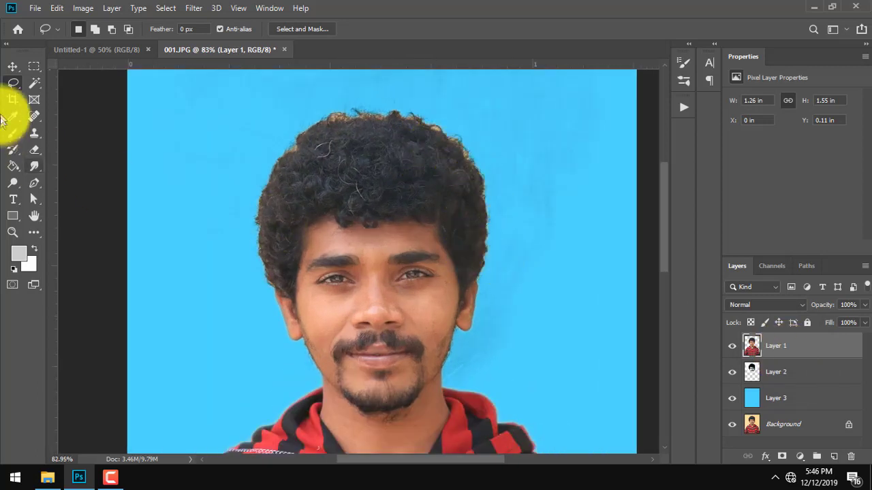
pyautogui.rightClick(16, 83)
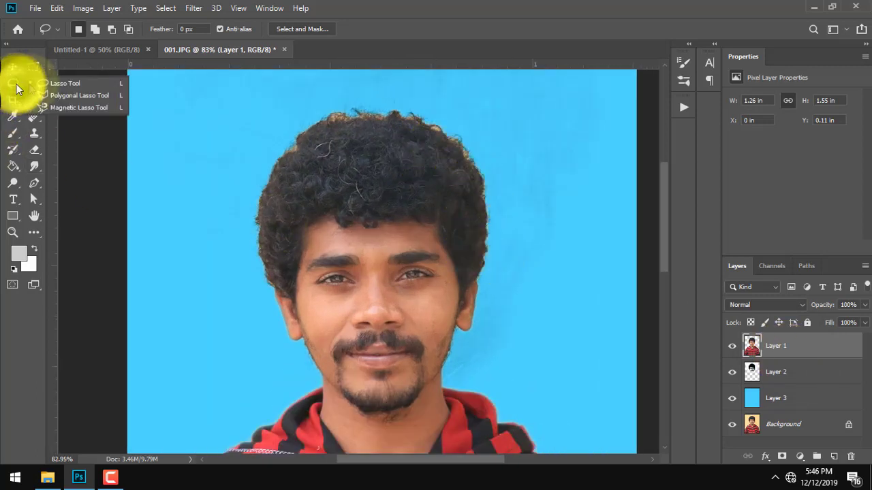
pyautogui.click(68, 86)
pyautogui.moveTo(511, 157)
pyautogui.mouseDown()
pyautogui.moveTo(480, 211)
pyautogui.moveTo(440, 140)
pyautogui.moveTo(342, 120)
pyautogui.moveTo(302, 145)
pyautogui.moveTo(268, 238)
pyautogui.moveTo(273, 272)
pyautogui.moveTo(216, 251)
pyautogui.moveTo(449, 85)
pyautogui.moveTo(558, 214)
pyautogui.moveTo(524, 222)
pyautogui.mouseUp()
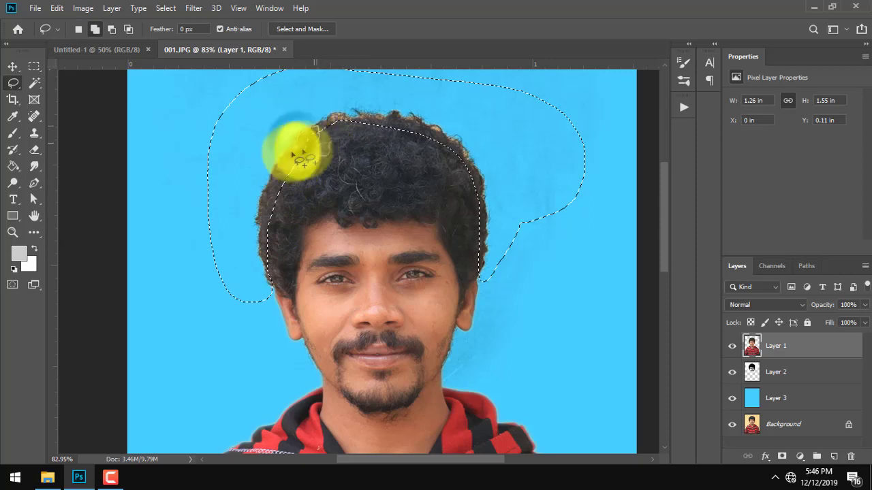
pyautogui.scroll(-2, 291, 206)
pyautogui.scroll(-1, 347, 204)
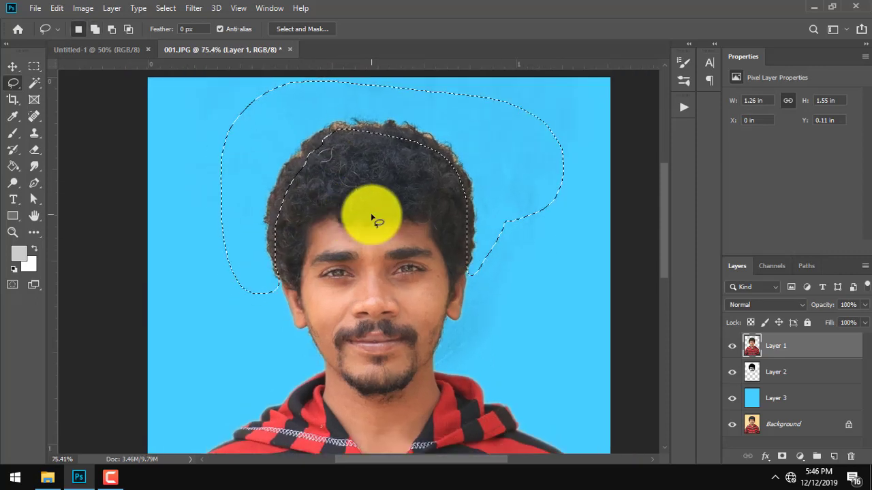
pyautogui.click(168, 8)
pyautogui.moveTo(176, 190)
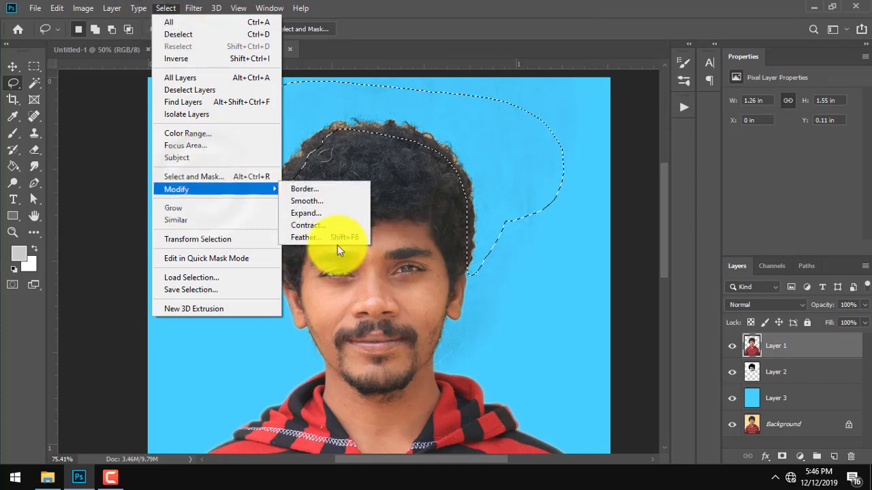
pyautogui.click(335, 244)
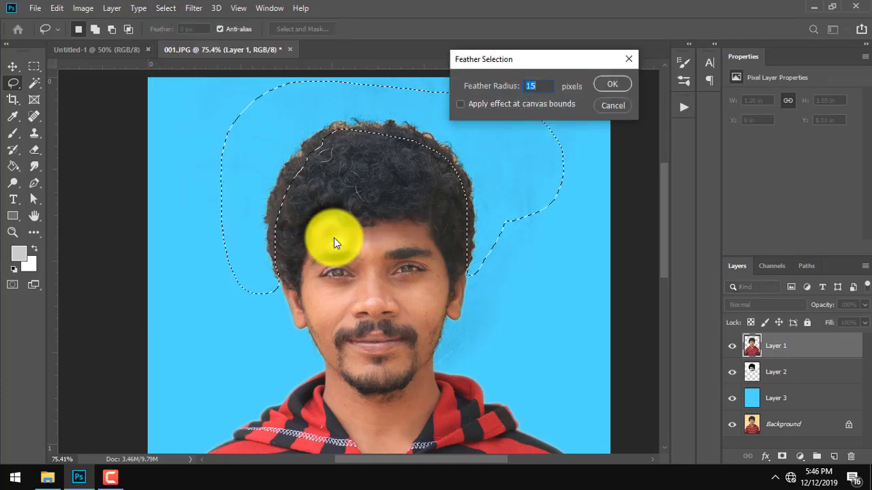
pyautogui.write('35')
pyautogui.press('Return')
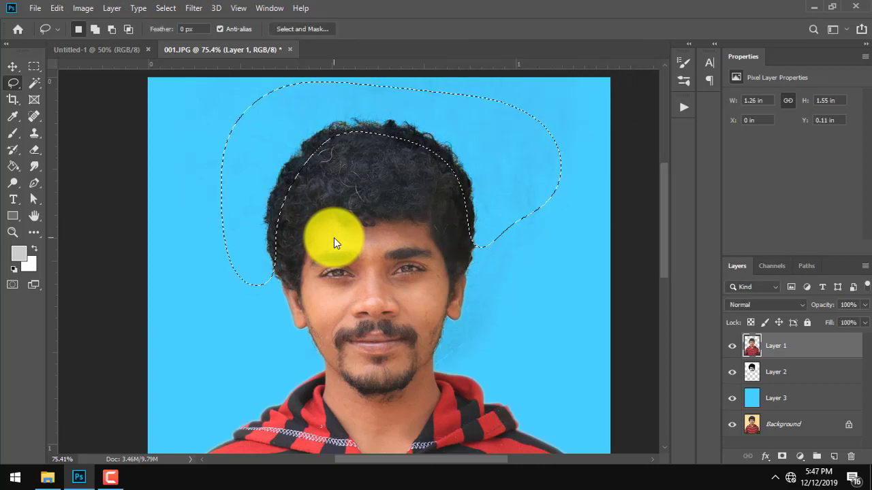
pyautogui.hotkey('ctrl', 'd')
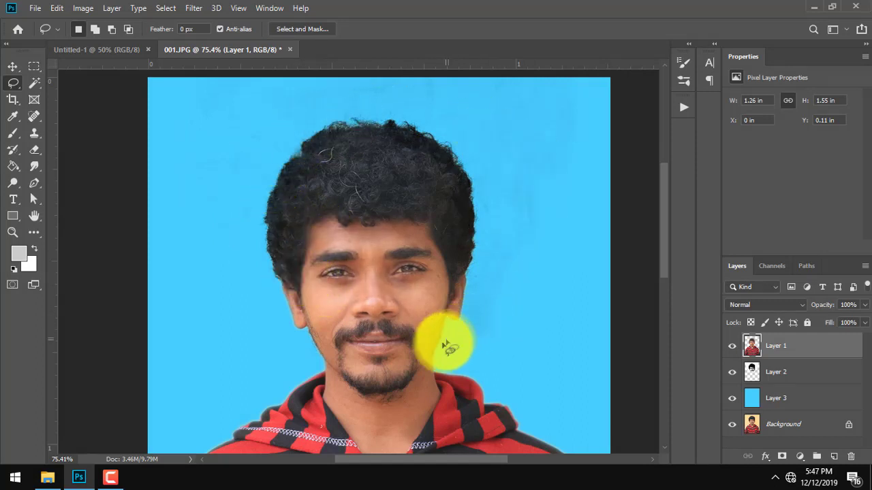
pyautogui.scroll(-1, 443, 344)
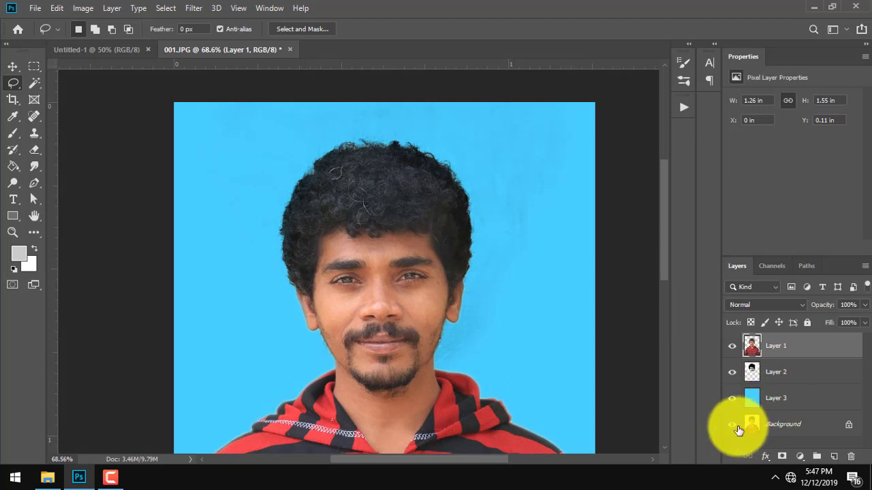
# - Hide the Background layer and click through Layer 2 back to Layer 1
pyautogui.click(734, 425)
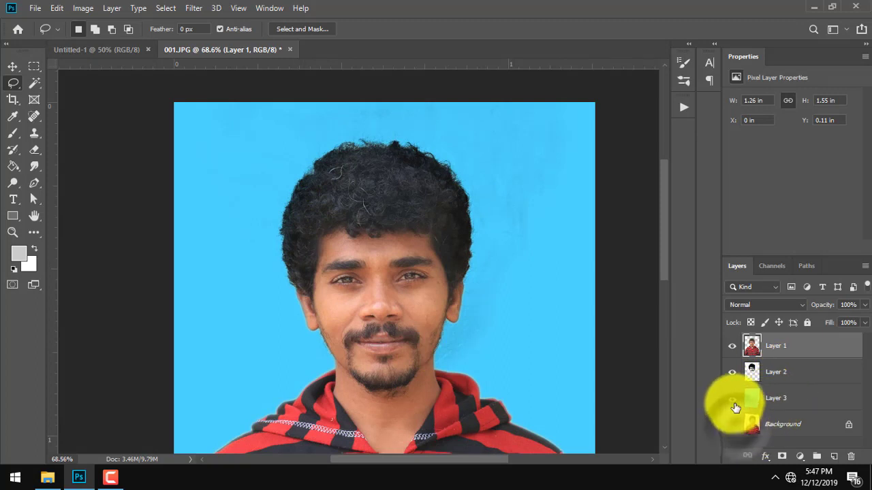
pyautogui.click(778, 400)
pyautogui.click(776, 372)
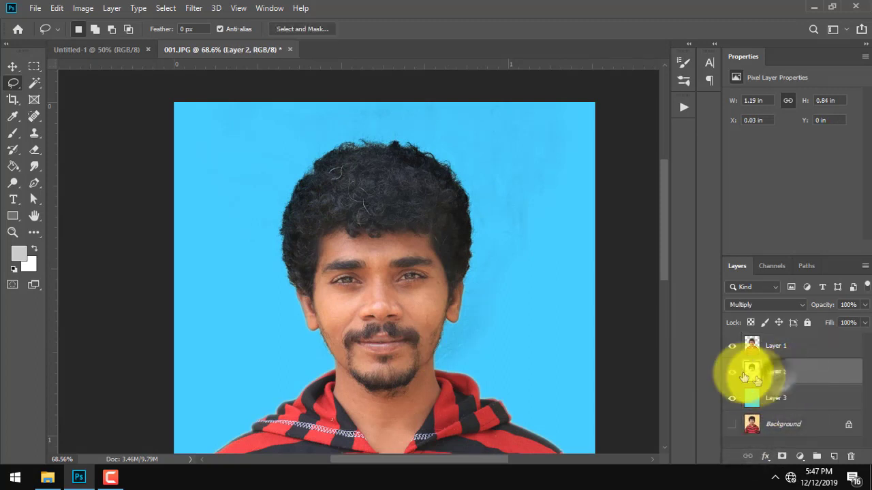
pyautogui.scroll(1, 311, 225)
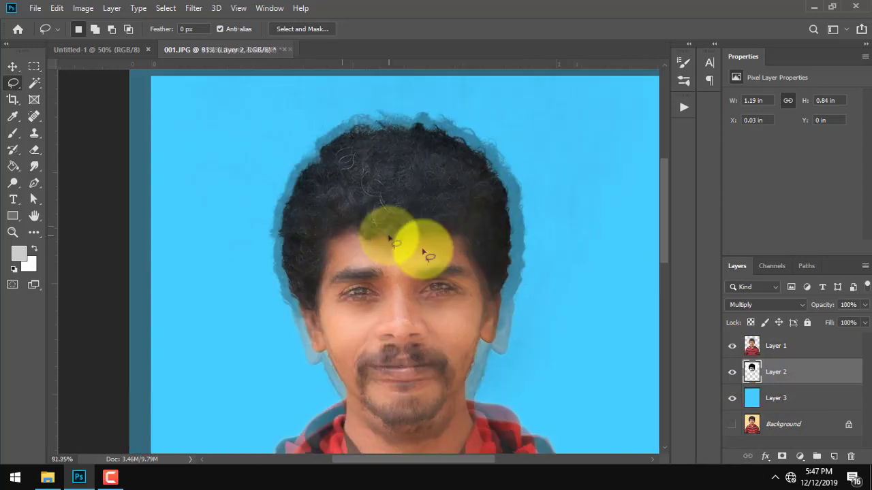
pyautogui.click(776, 346)
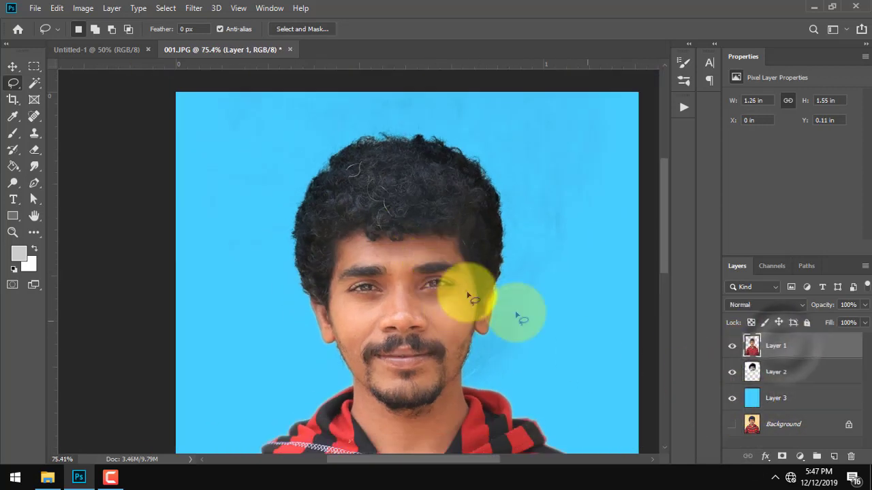
# - Bring up the Image > Adjustments list
pyautogui.scroll(1, 424, 320)
pyautogui.scroll(-1, 425, 320)
pyautogui.scroll(-5, 425, 318)
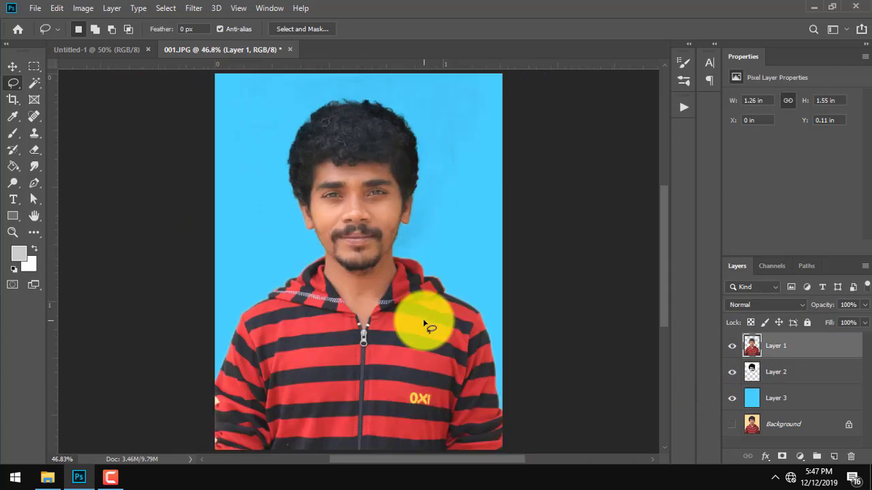
pyautogui.scroll(2, 388, 294)
pyautogui.scroll(1, 388, 294)
pyautogui.scroll(2, 395, 286)
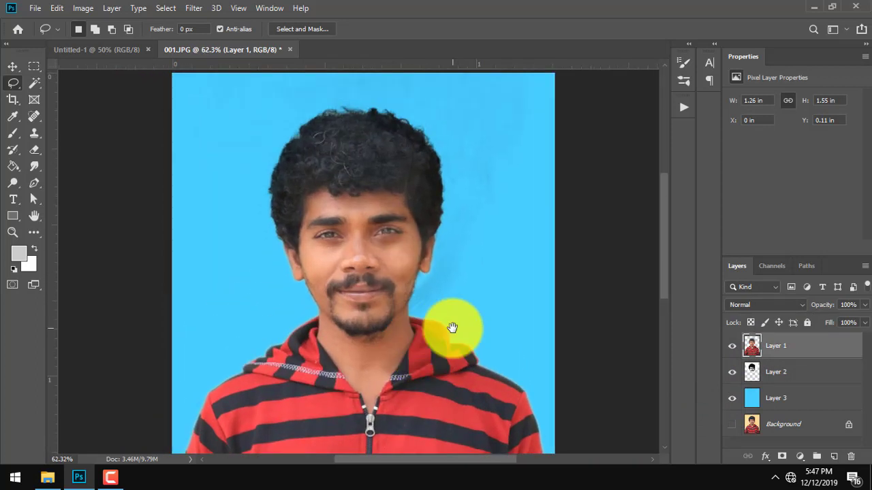
pyautogui.click(81, 8)
pyautogui.moveTo(102, 42)
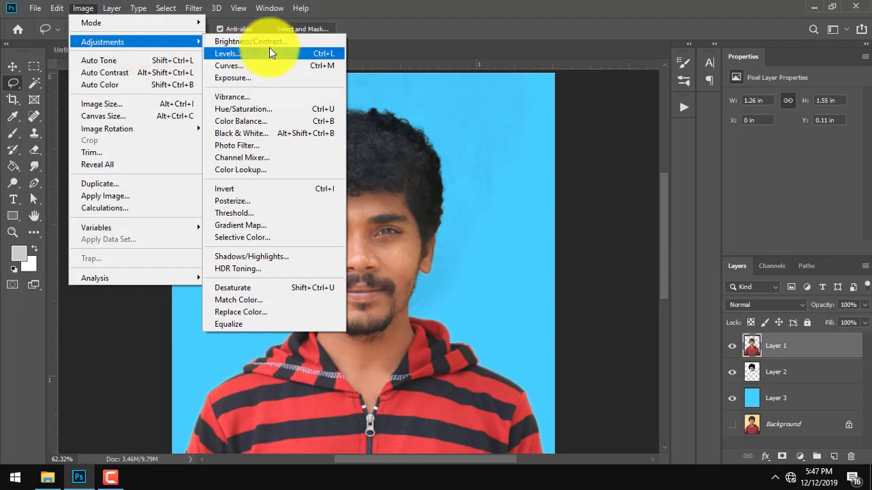
# - Open Levels on Layer 1 and set the black point from the dark hair
pyautogui.click(270, 51)
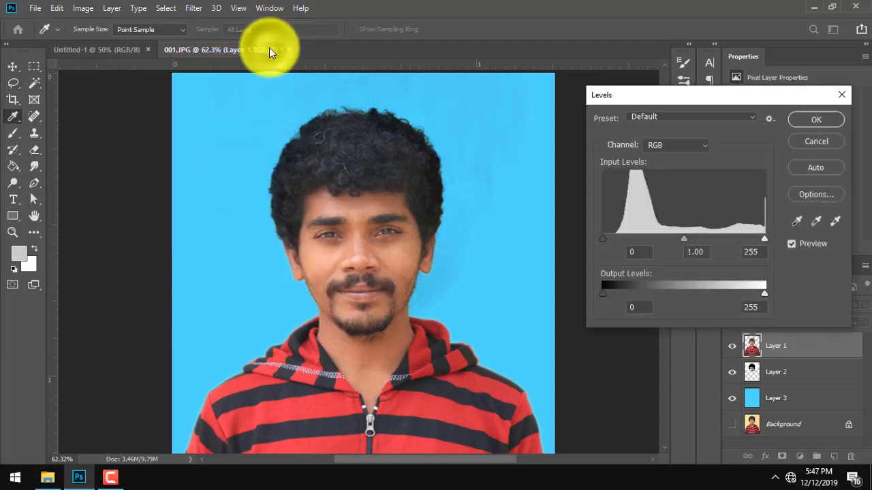
pyautogui.click(797, 221)
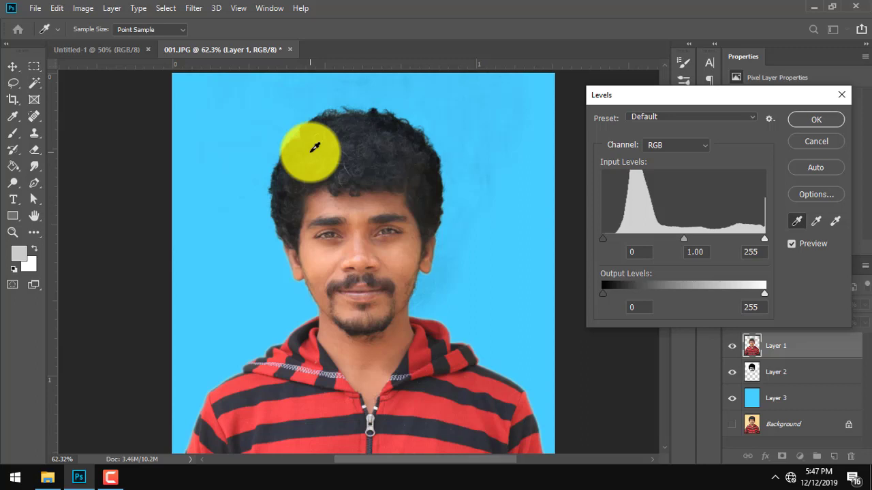
pyautogui.click(314, 147)
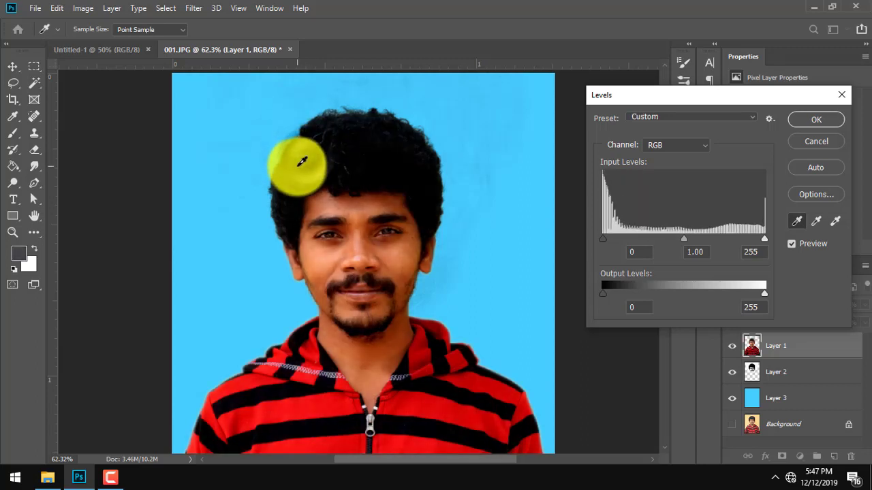
pyautogui.click(294, 172)
pyautogui.click(293, 185)
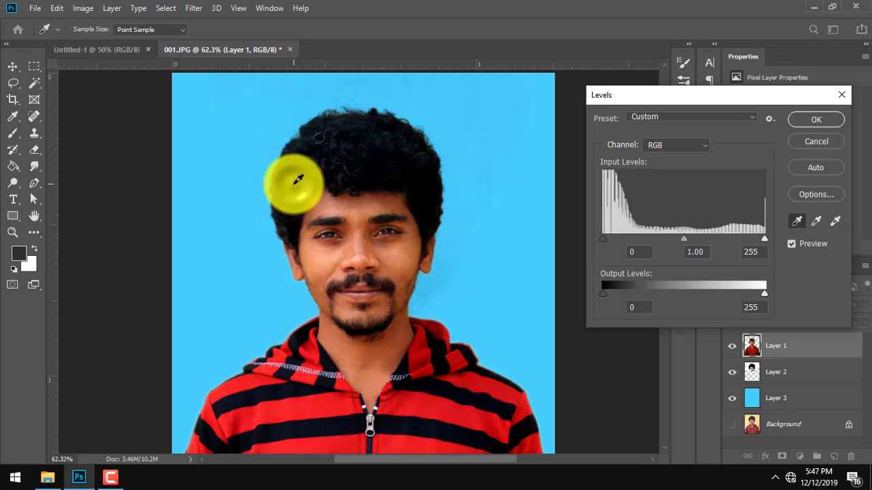
# - Sample grey points on the skin and hair with the gray-point eyedropper
pyautogui.click(820, 224)
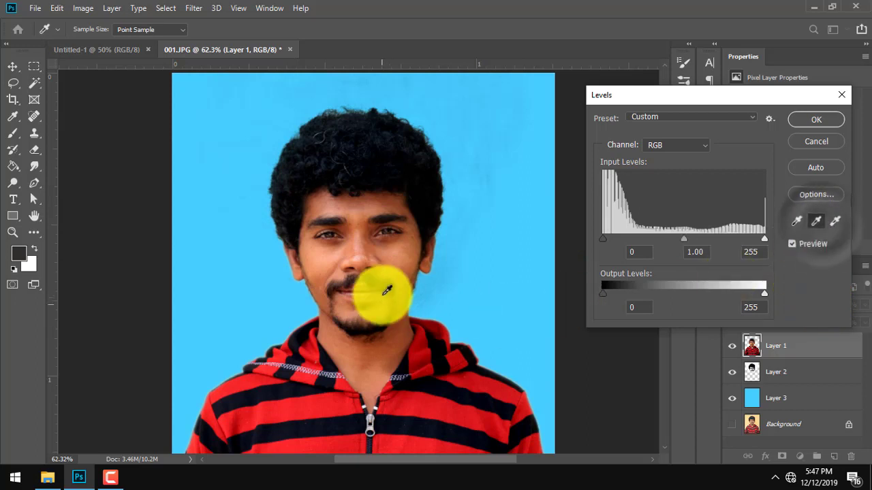
pyautogui.click(371, 275)
pyautogui.click(348, 283)
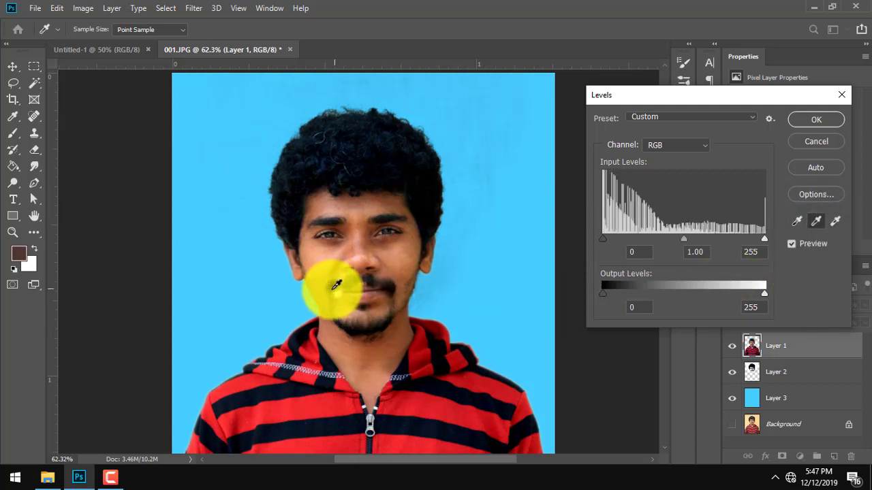
pyautogui.click(335, 292)
pyautogui.click(361, 277)
pyautogui.click(420, 183)
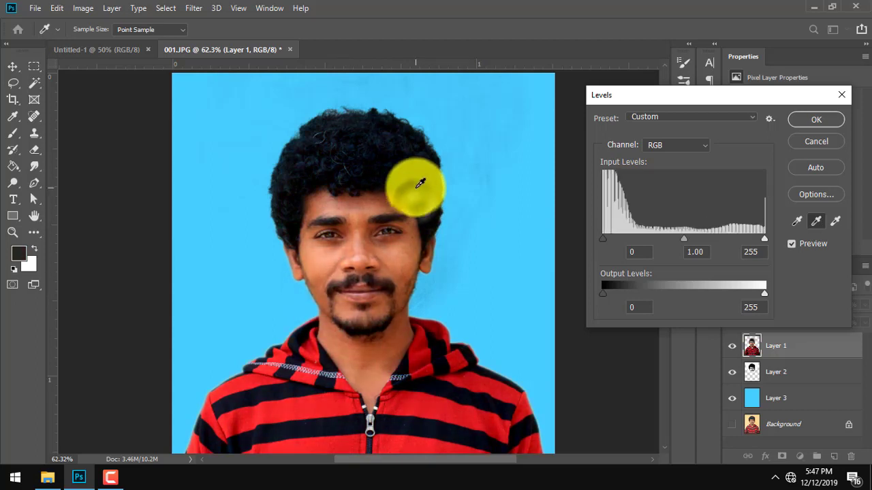
pyautogui.click(415, 185)
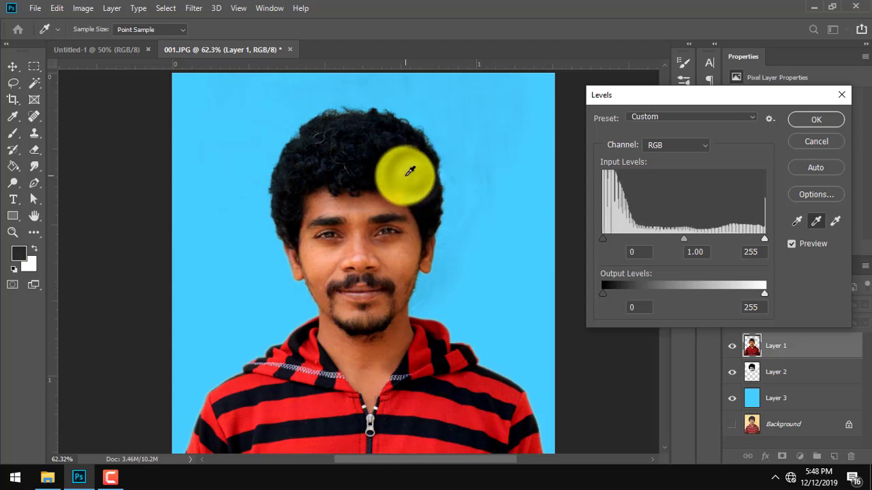
# - Refine the grey point near the face edge and hairline, then apply Levels
pyautogui.click(382, 175)
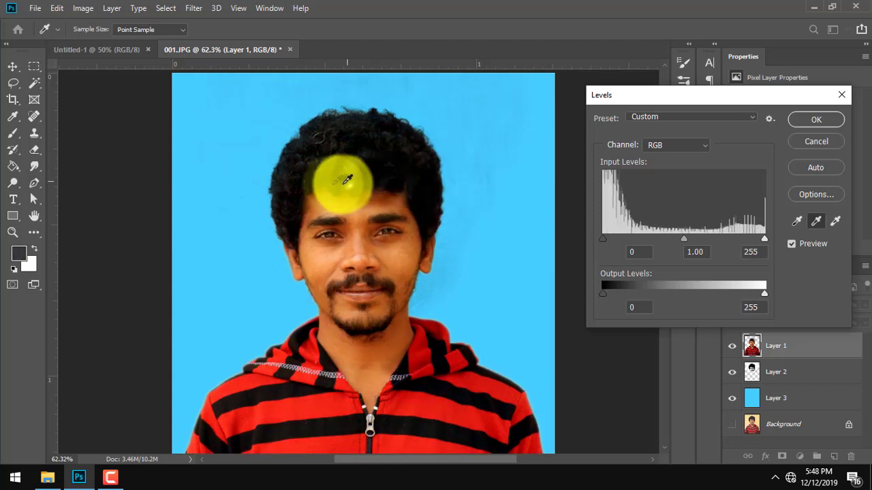
pyautogui.click(292, 235)
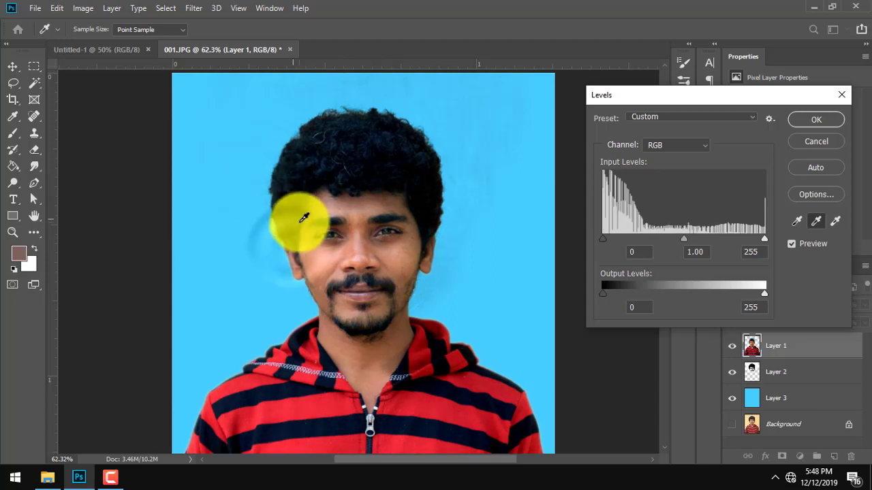
pyautogui.click(299, 214)
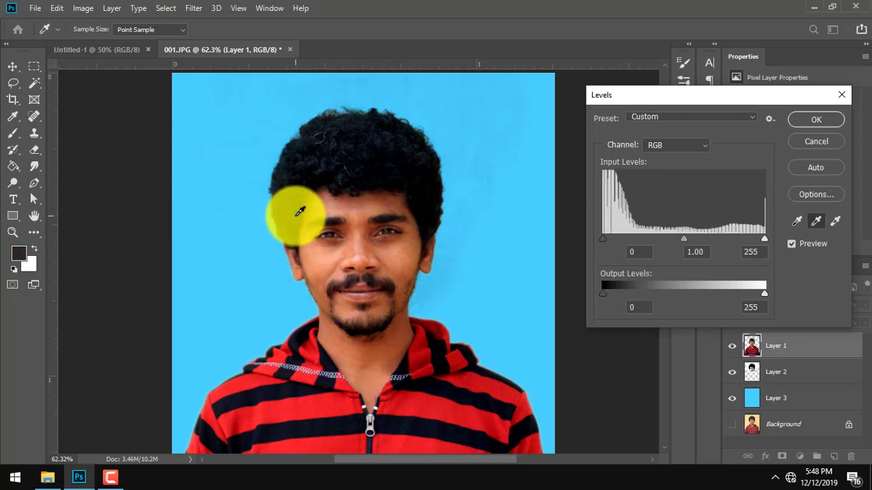
pyautogui.click(295, 226)
pyautogui.click(299, 235)
pyautogui.moveTo(300, 235)
pyautogui.mouseDown()
pyautogui.moveTo(291, 224)
pyautogui.moveTo(303, 163)
pyautogui.mouseUp()
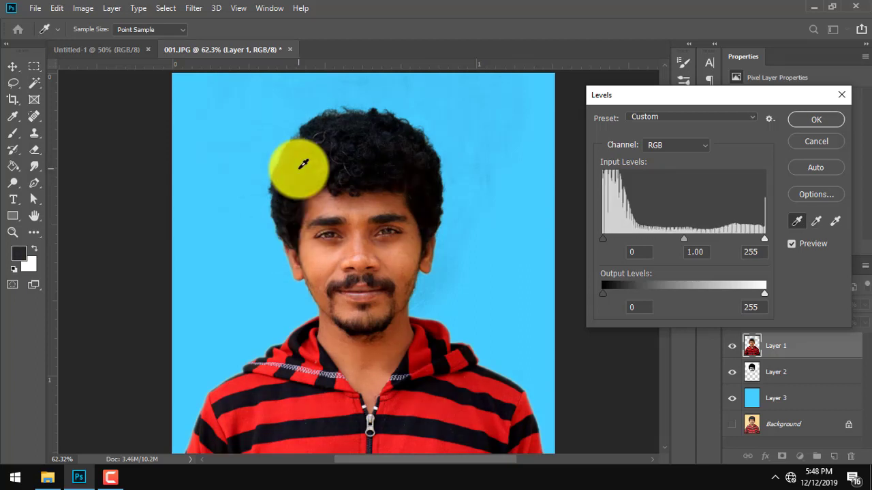
pyautogui.click(809, 122)
# - Apply Image > Auto Tone to the portrait
pyautogui.click(83, 8)
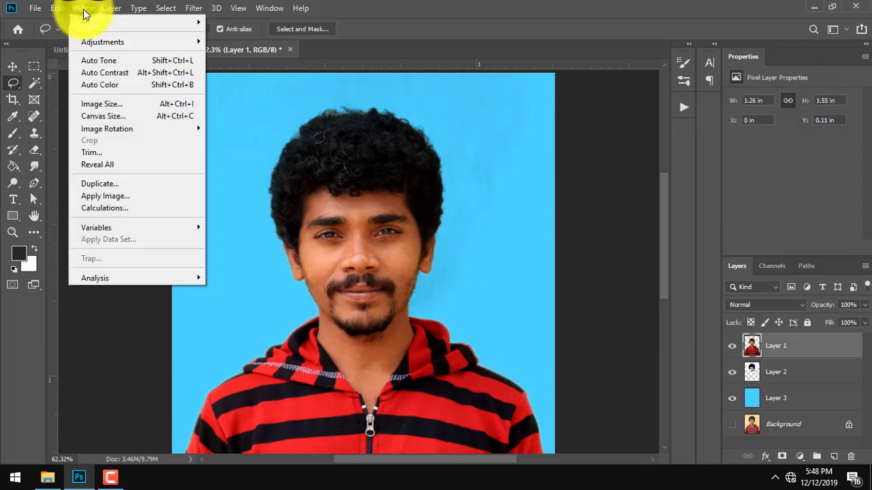
pyautogui.click(145, 61)
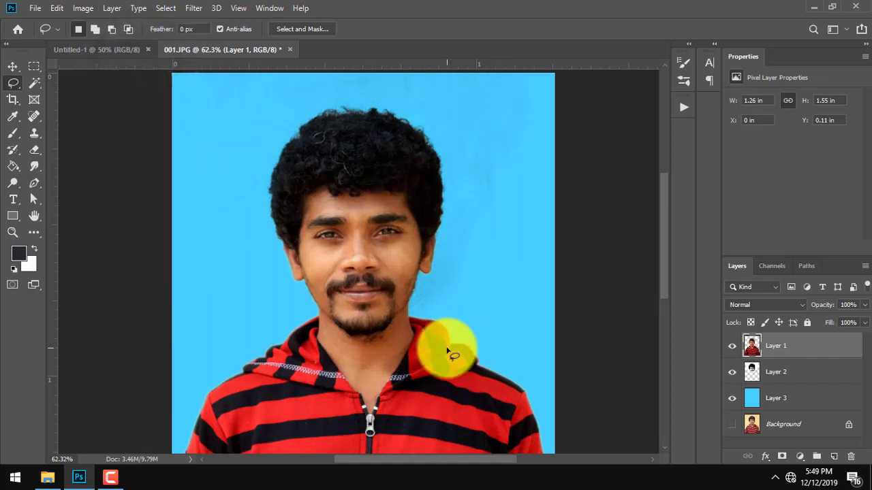
pyautogui.scroll(-2, 368, 299)
pyautogui.moveTo(405, 334); pyautogui.dragTo(420, 282)
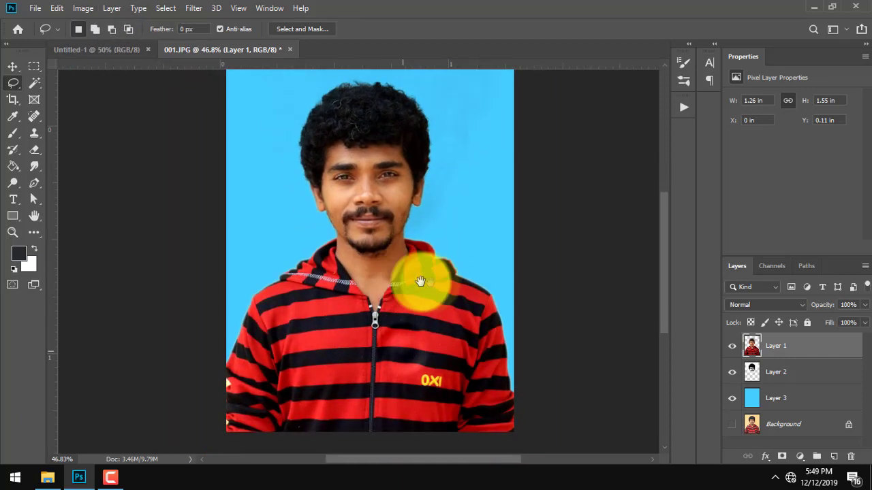
pyautogui.scroll(5, 388, 277)
# - Heal blemishes along the right cheek with a smaller Spot Healing Brush
pyautogui.click(35, 115)
pyautogui.click(100, 119)
pyautogui.press('[')
pyautogui.press('[')
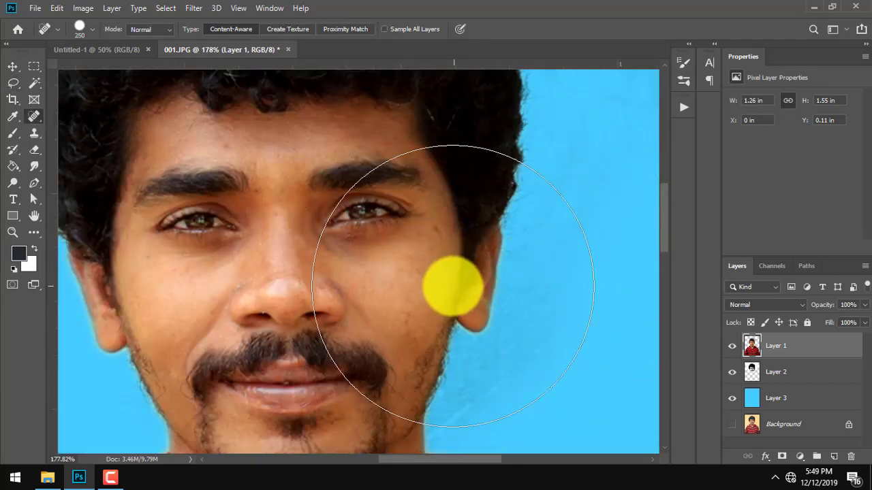
pyautogui.press('[')
pyautogui.press('[')
pyautogui.press('[')
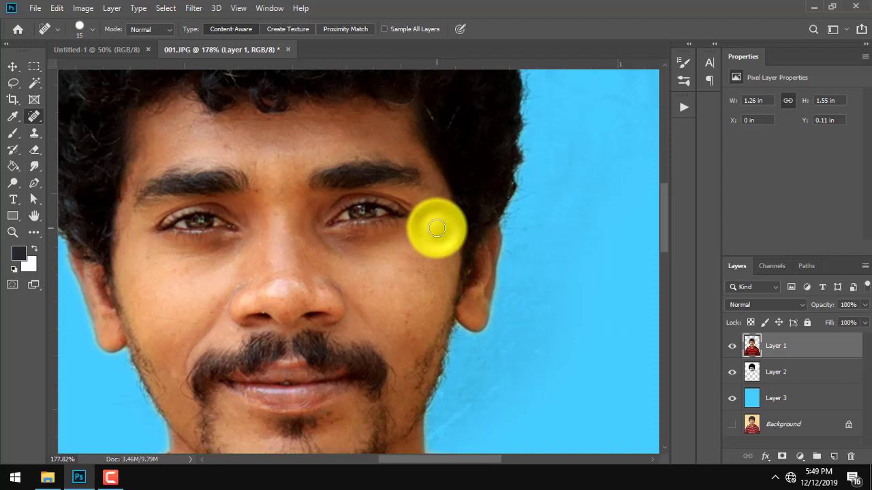
pyautogui.moveTo(436, 228)
pyautogui.mouseDown()
pyautogui.moveTo(413, 352)
pyautogui.moveTo(414, 340)
pyautogui.mouseUp()
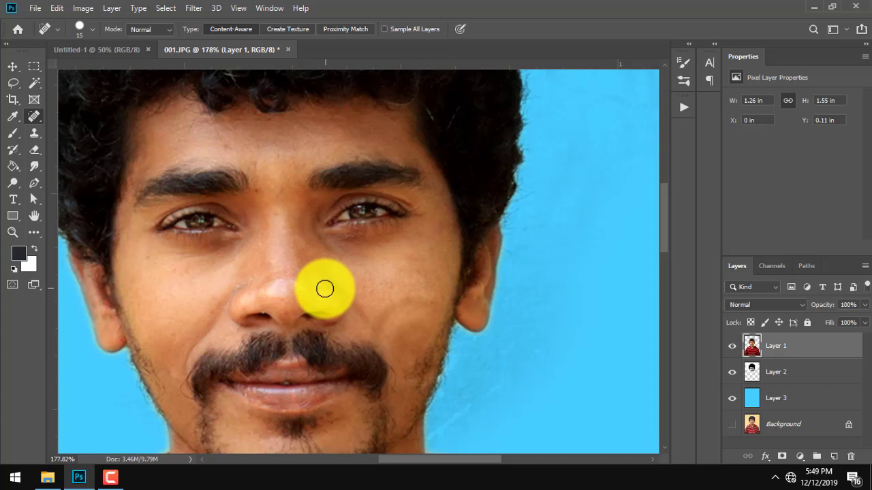
# - Heal a spot on the forehead and the blemish at the nose tip
pyautogui.scroll(1, 284, 275)
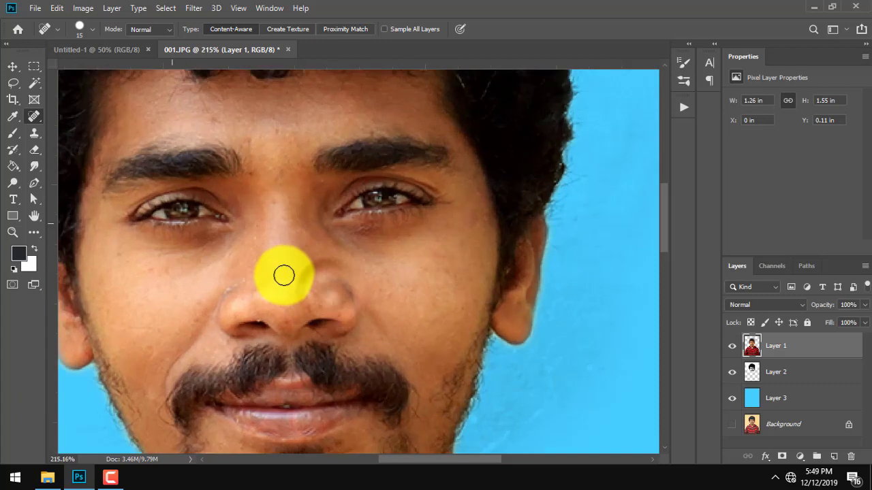
pyautogui.scroll(1, 284, 275)
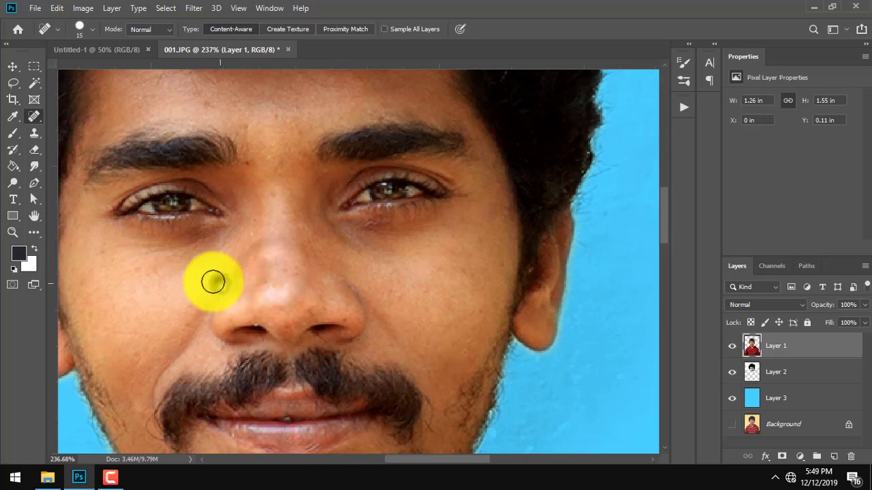
pyautogui.click(278, 113)
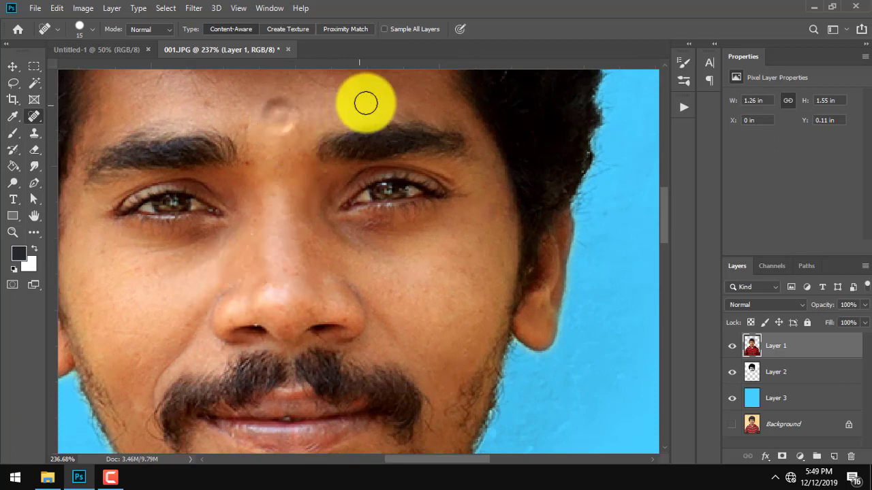
pyautogui.scroll(-3, 336, 248)
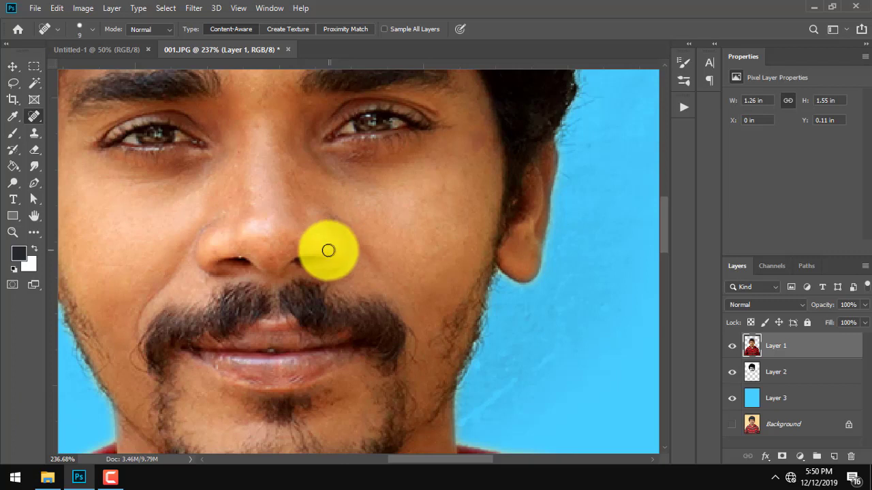
pyautogui.click(258, 230)
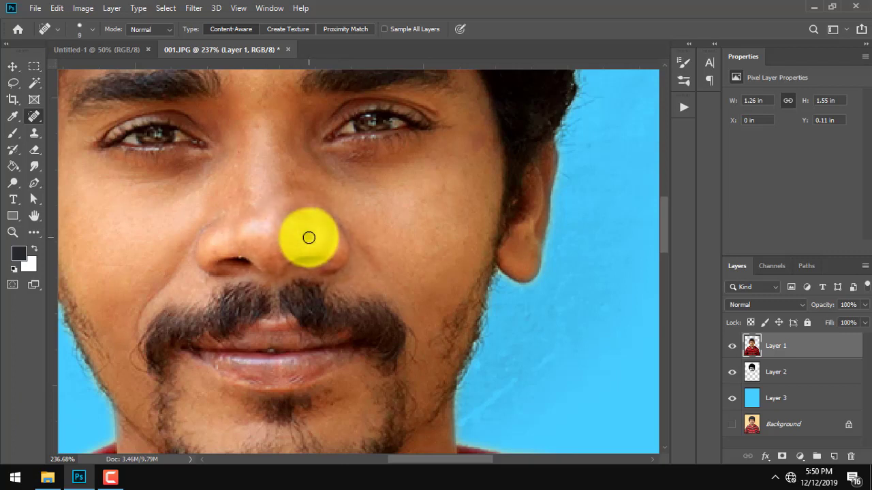
# - Zoom back out to view the whole retouched portrait
pyautogui.scroll(-5, 308, 238)
pyautogui.scroll(2, 379, 307)
pyautogui.scroll(3, 356, 253)
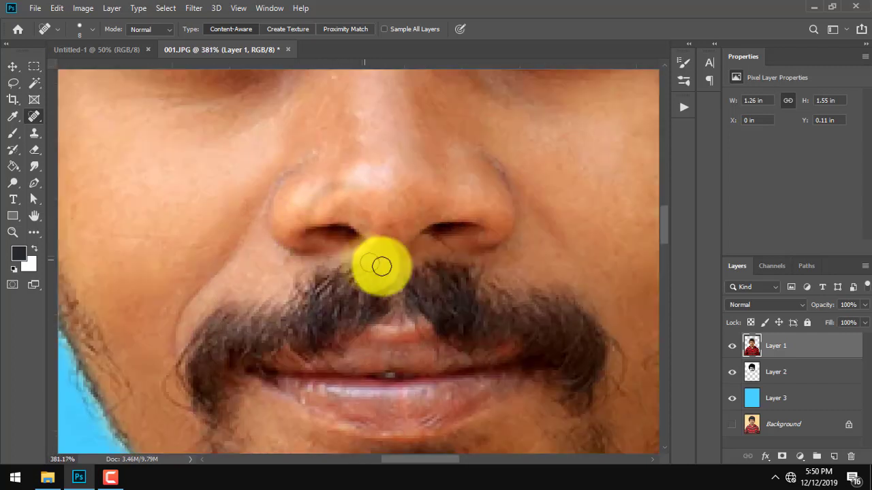
pyautogui.scroll(-1, 456, 249)
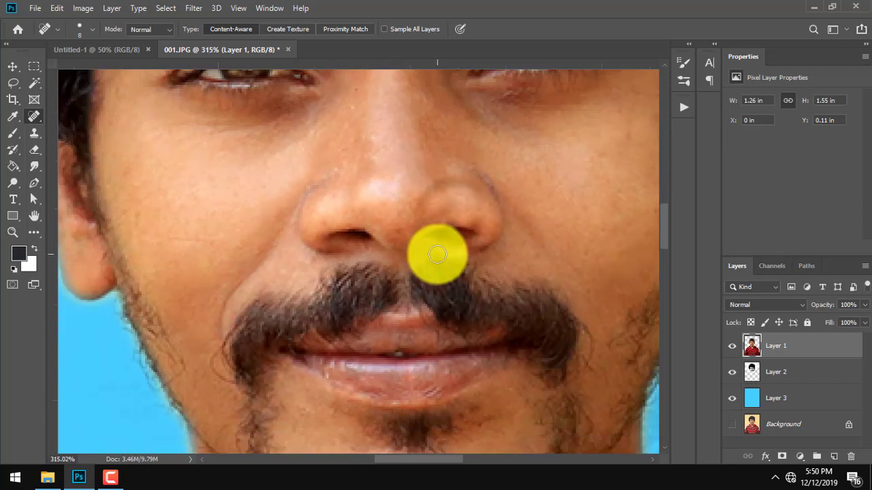
pyautogui.scroll(-2, 444, 288)
pyautogui.scroll(-1, 473, 385)
pyautogui.scroll(-2, 335, 362)
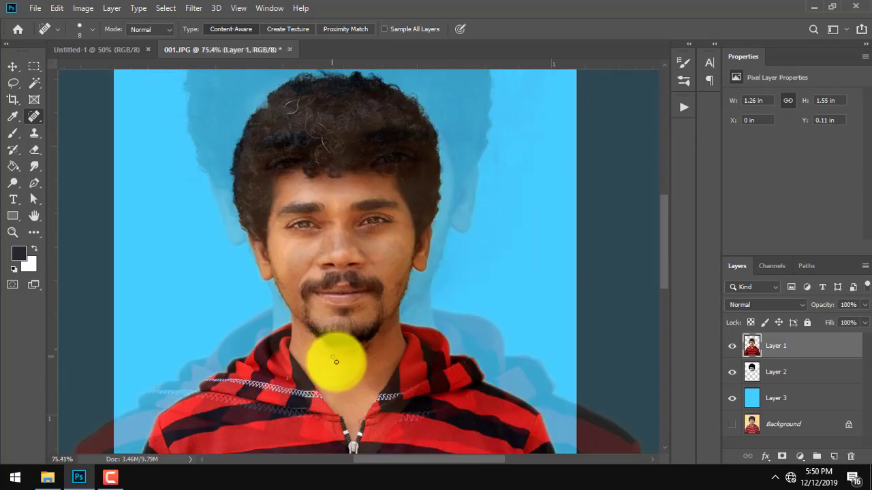
pyautogui.scroll(-1, 385, 342)
pyautogui.moveTo(385, 342); pyautogui.dragTo(317, 282)
pyautogui.scroll(-2, 384, 288)
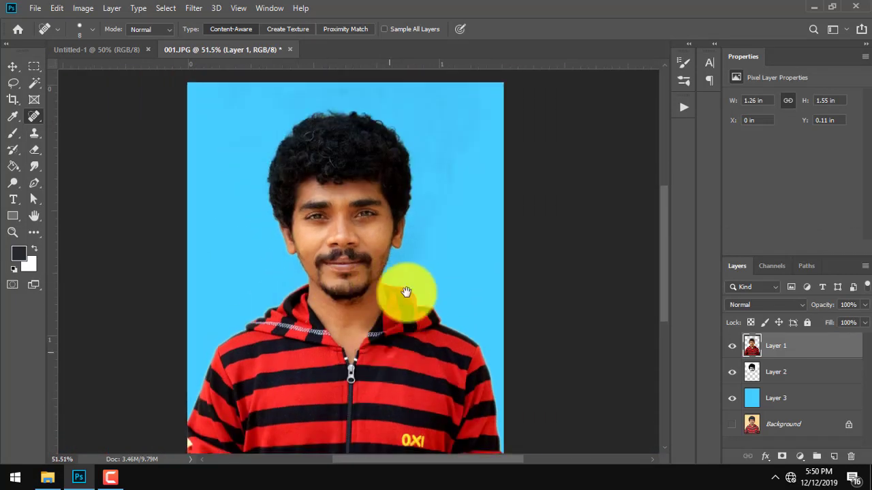
pyautogui.scroll(-1, 406, 290)
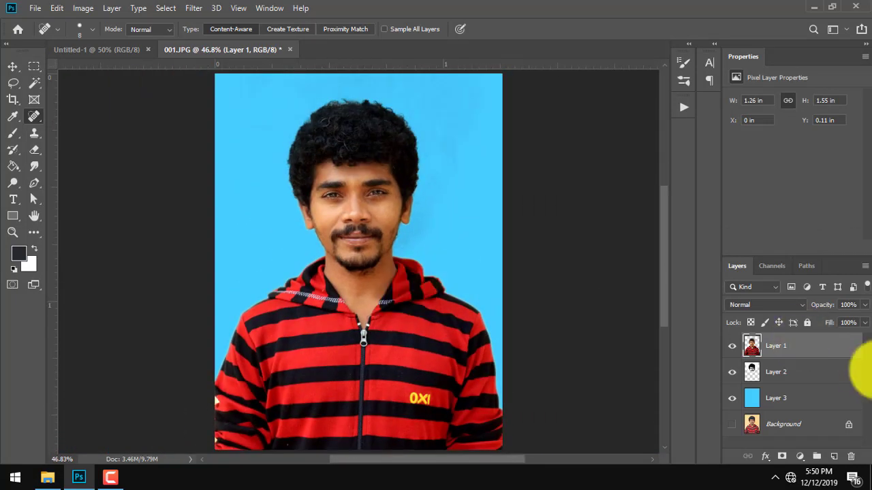
# - Merge Layers 1–3, select the whole image and copy it
pyautogui.hotkey('ctrl', 'shift', 'e')
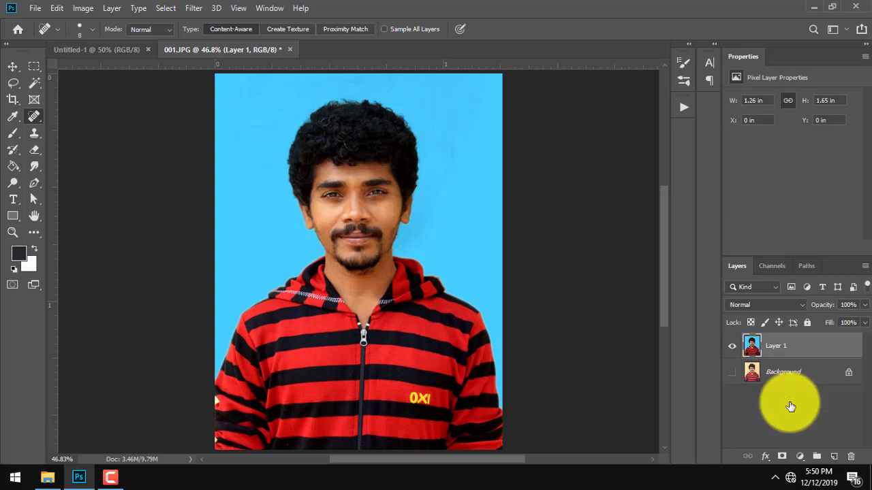
pyautogui.click(166, 9)
pyautogui.click(179, 26)
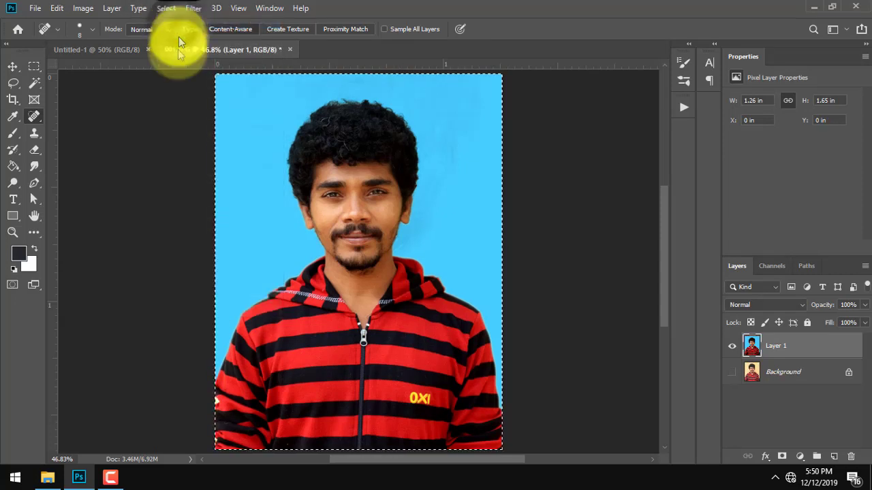
pyautogui.click(56, 8)
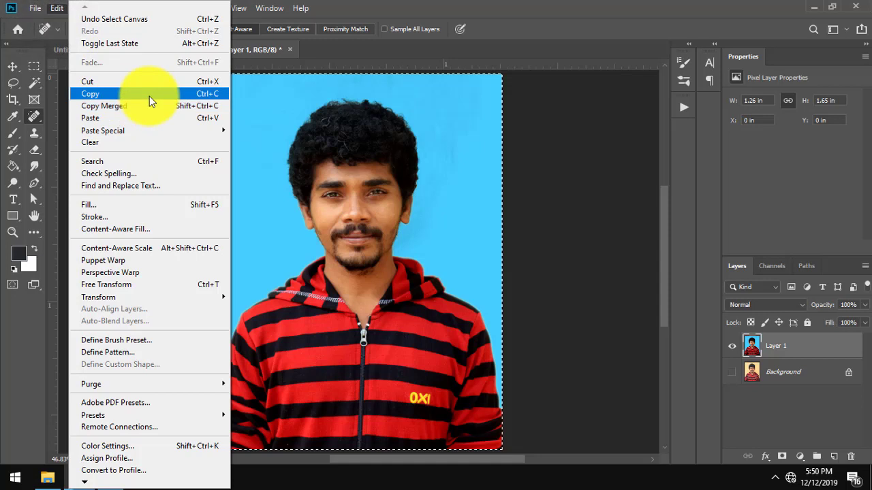
pyautogui.click(149, 96)
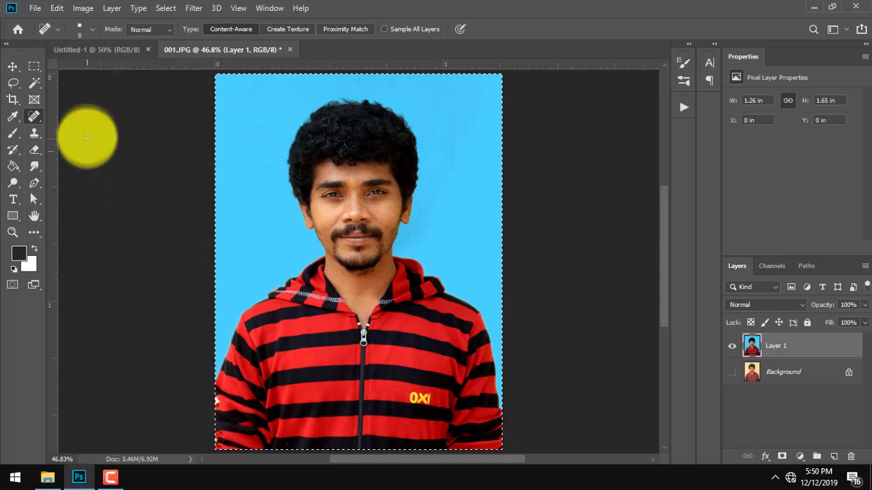
# - Paste the portrait as a new layer on the fitted 6 × 4 inch Untitled-1 sheet
pyautogui.click(102, 55)
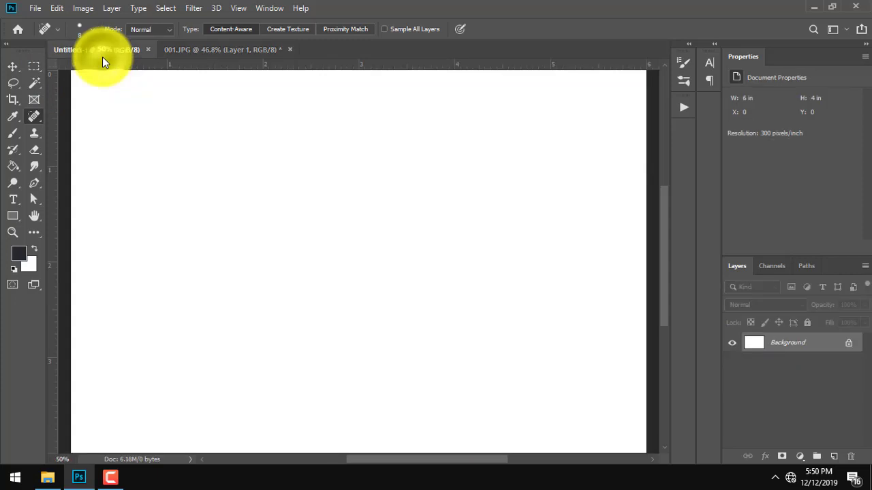
pyautogui.hotkey('ctrl', '0')
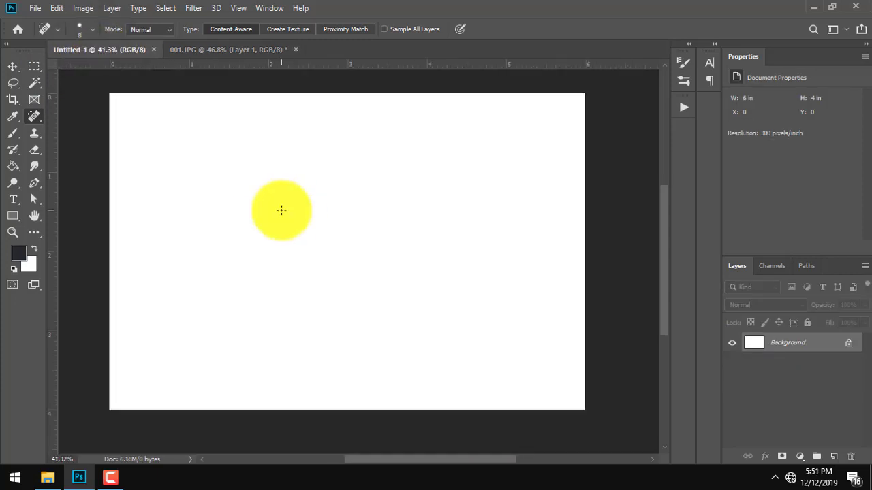
pyautogui.click(57, 8)
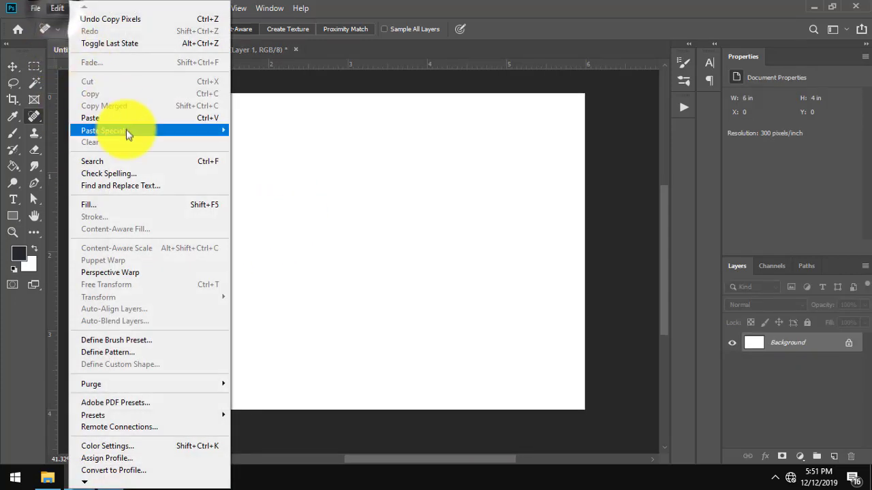
pyautogui.click(102, 118)
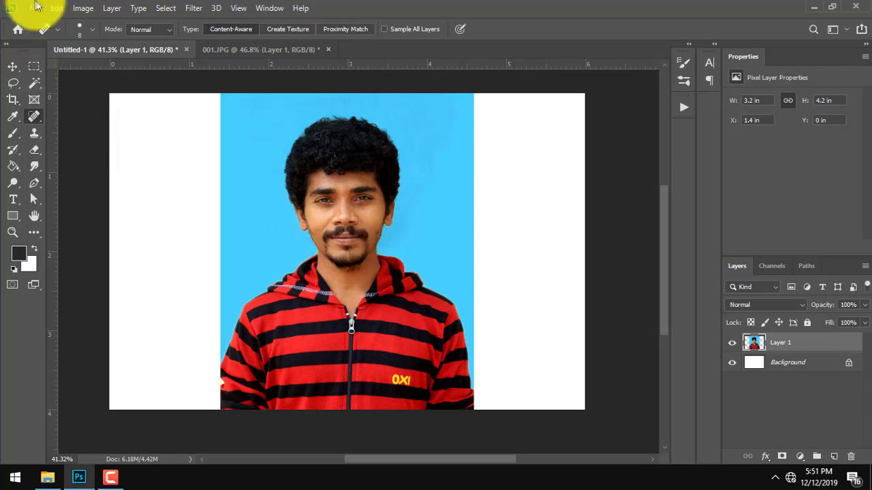
pyautogui.click(57, 8)
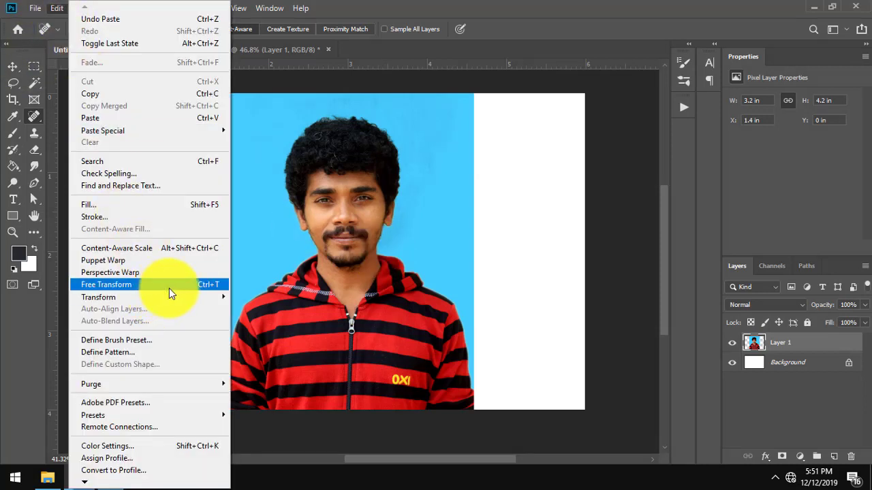
# - Scale the pasted portrait to 40% by entering 100/2.5 in Free Transform's height field
pyautogui.click(169, 288)
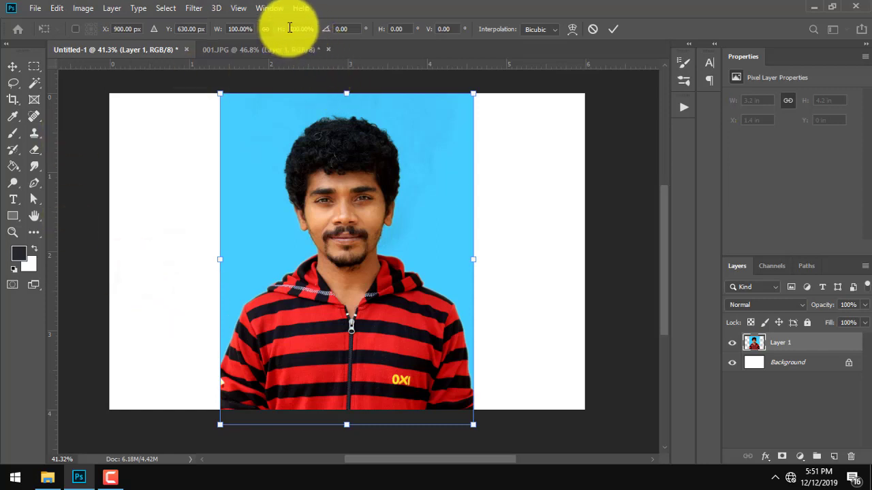
pyautogui.click(291, 28)
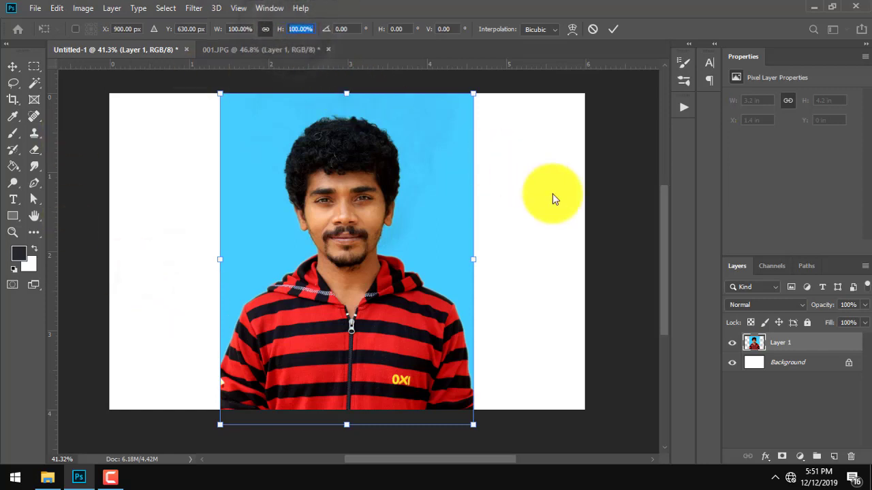
pyautogui.click(235, 28)
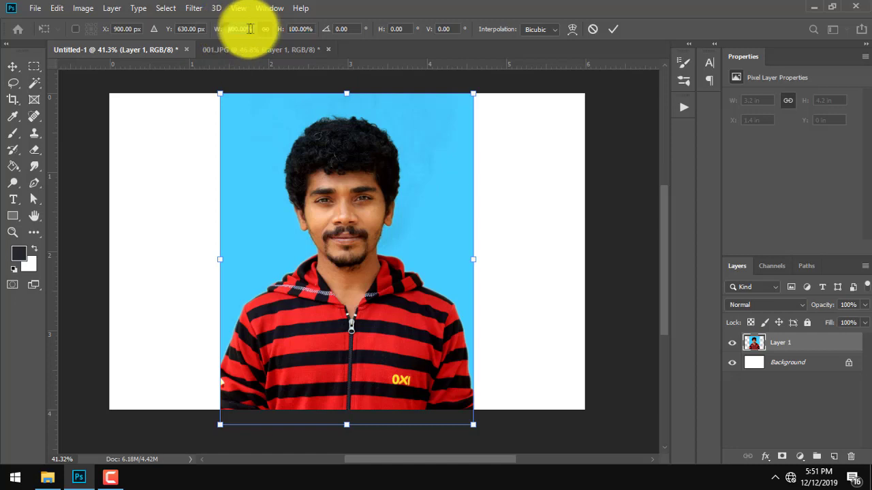
pyautogui.click(288, 29)
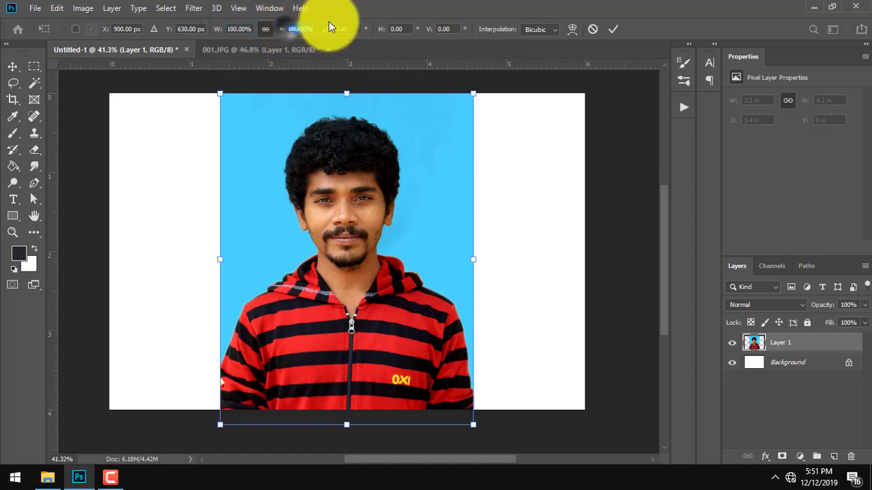
pyautogui.write('100/')
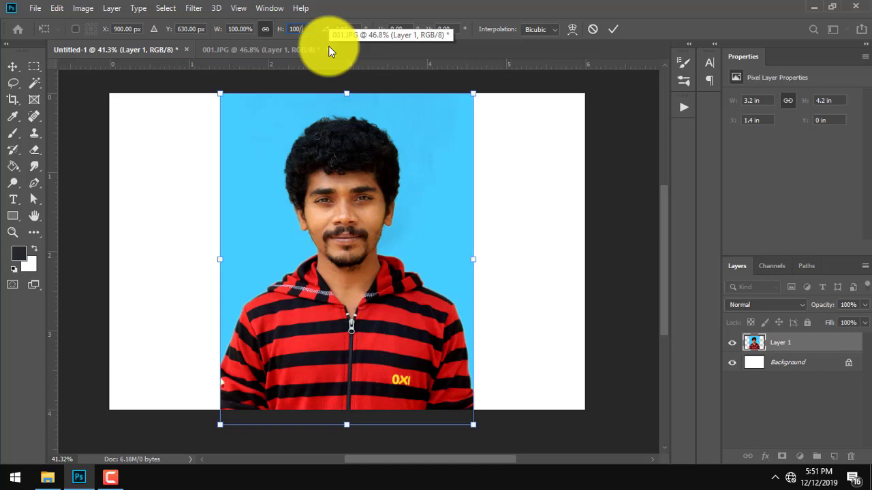
pyautogui.write('2')
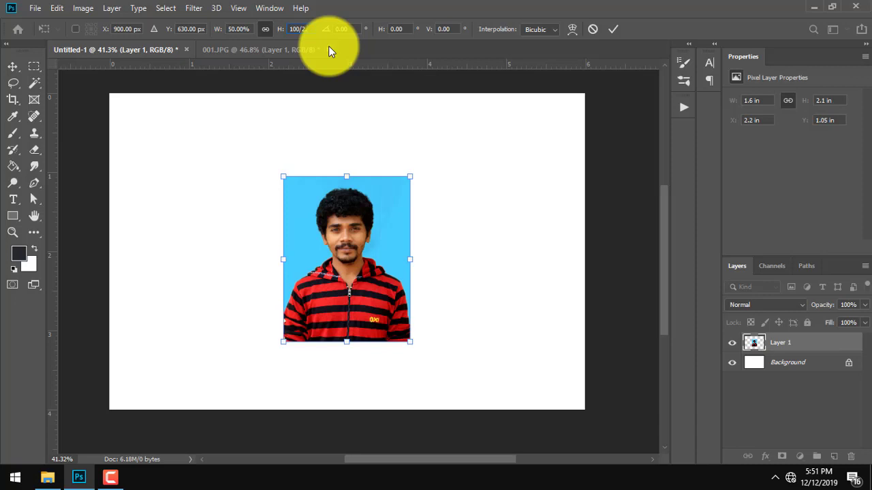
pyautogui.write('.5')
pyautogui.press('Return')
# - Move the scaled portrait to the sheet's top-left corner, commit, and return to 001.JPG
pyautogui.moveTo(355, 289); pyautogui.dragTo(185, 201)
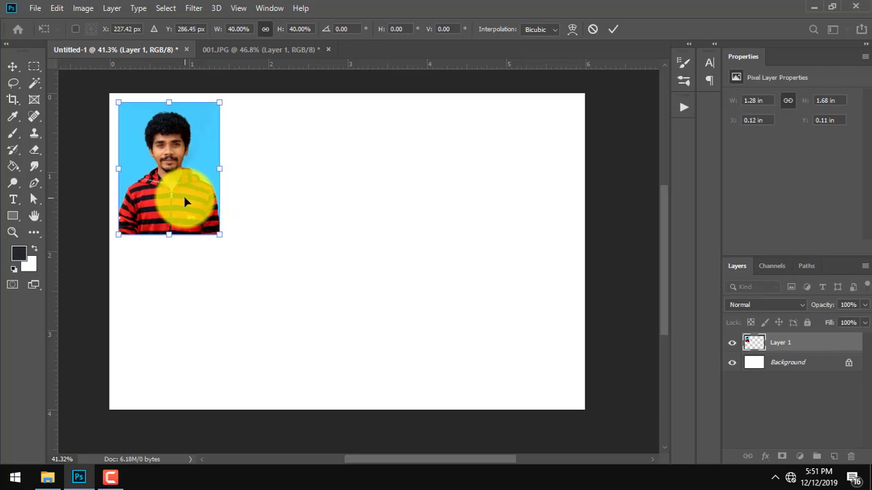
pyautogui.press('Return')
pyautogui.press('j')
pyautogui.click(261, 49)
pyautogui.press('v')
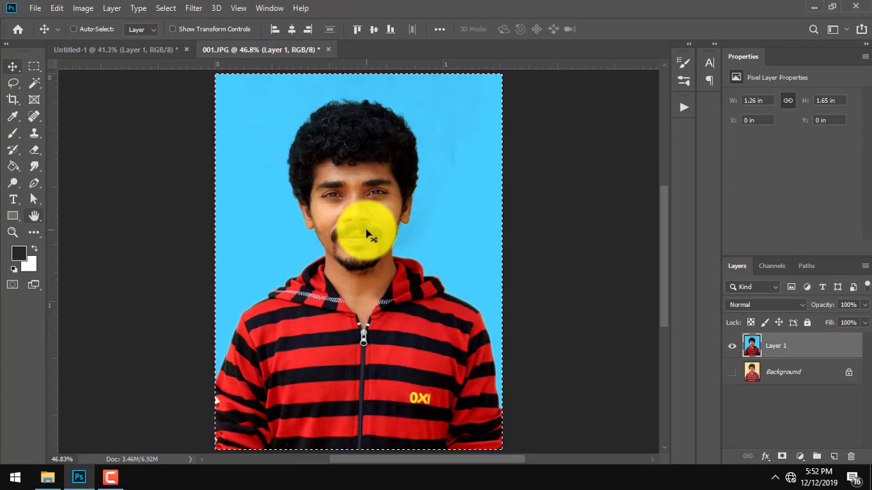
# - Check 001.JPG's image size in centimetres (3.2 × 4.2 cm) and cancel the dialog
pyautogui.hotkey('ctrl', 'alt', 'i')
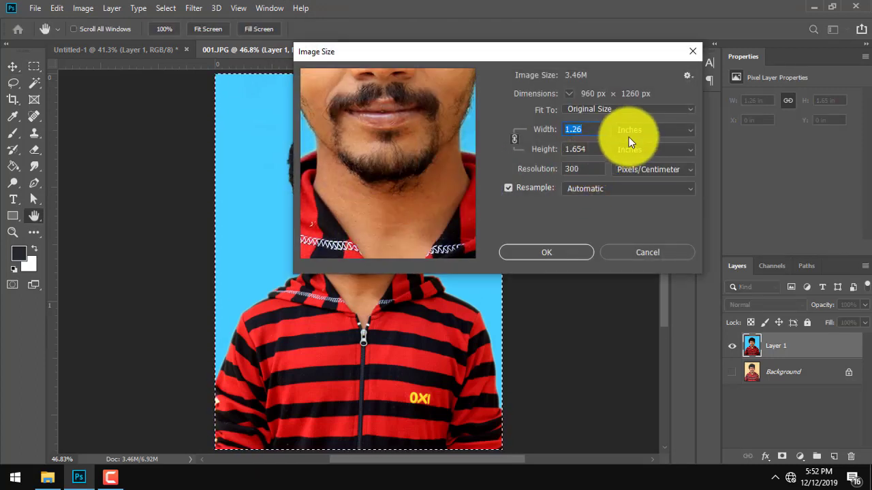
pyautogui.click(627, 132)
pyautogui.click(643, 173)
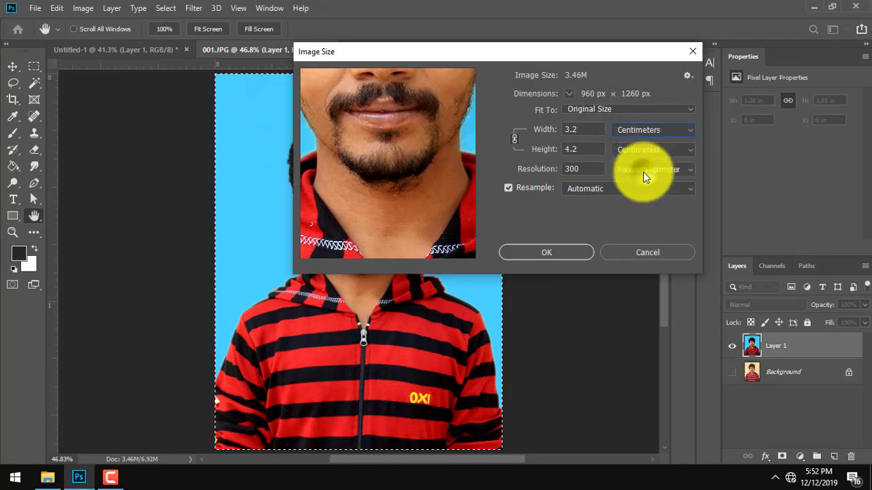
pyautogui.moveTo(602, 128); pyautogui.dragTo(505, 128)
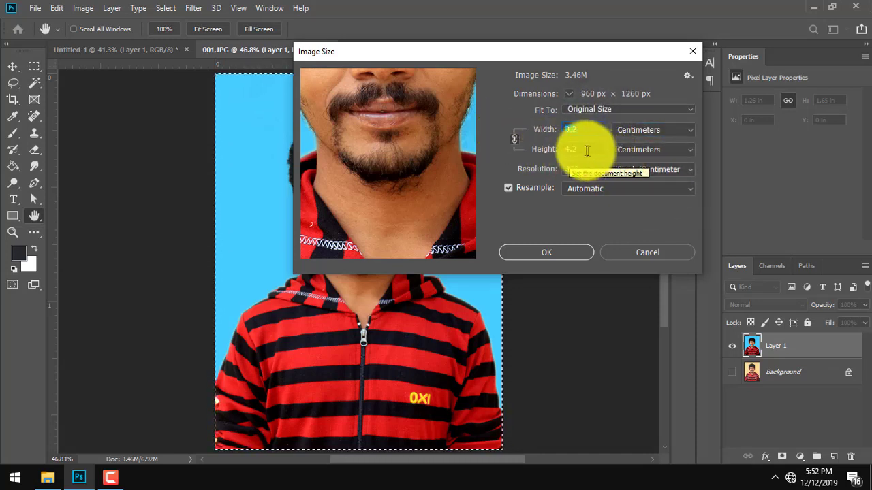
pyautogui.click(576, 128)
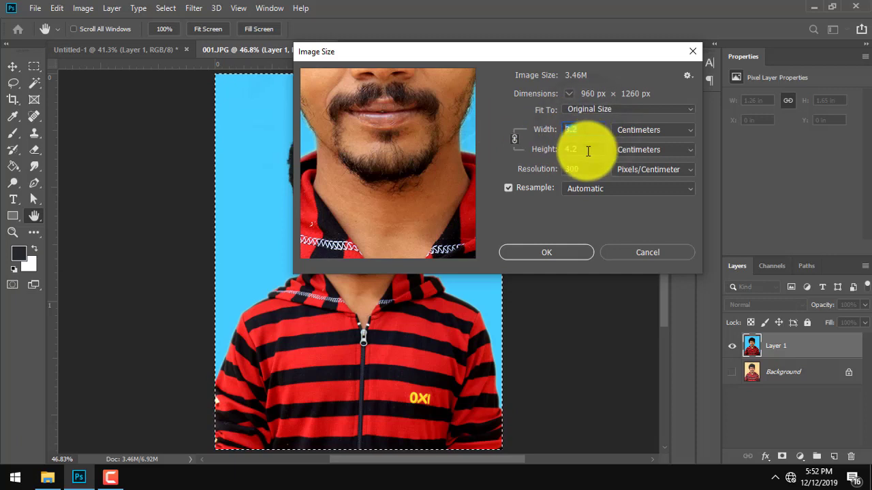
pyautogui.moveTo(583, 149); pyautogui.dragTo(529, 150)
pyautogui.press('Tab')
pyautogui.click(634, 258)
# - Delete the portrait layer from Untitled-1 and go back to 001.JPG
pyautogui.press('v')
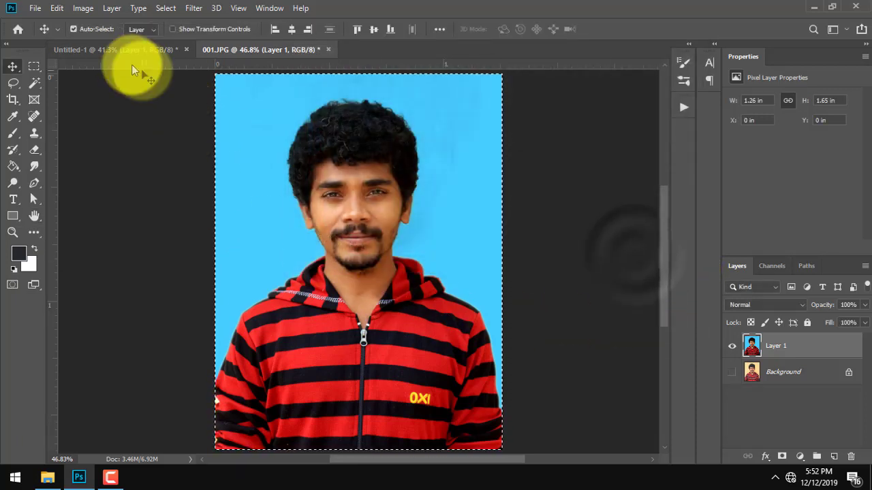
pyautogui.click(130, 51)
pyautogui.moveTo(166, 191)
pyautogui.mouseDown()
pyautogui.moveTo(240, 211)
pyautogui.moveTo(182, 189)
pyautogui.moveTo(182, 177)
pyautogui.mouseUp()
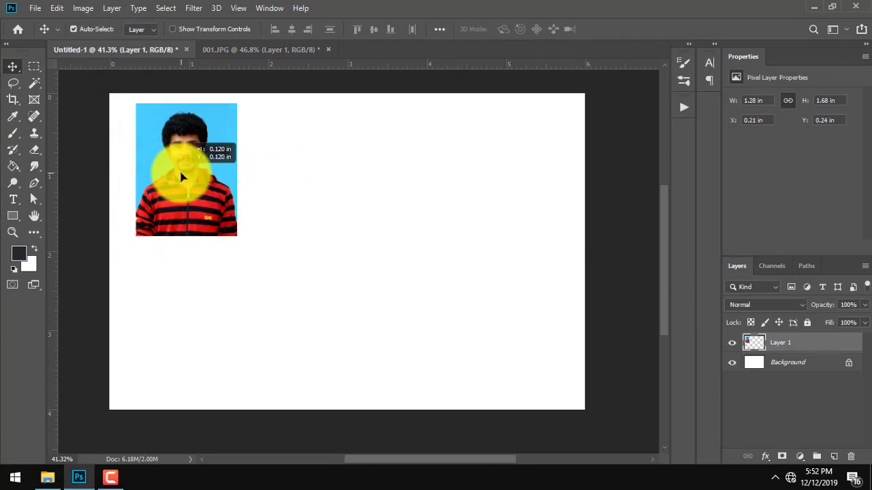
pyautogui.press('Delete')
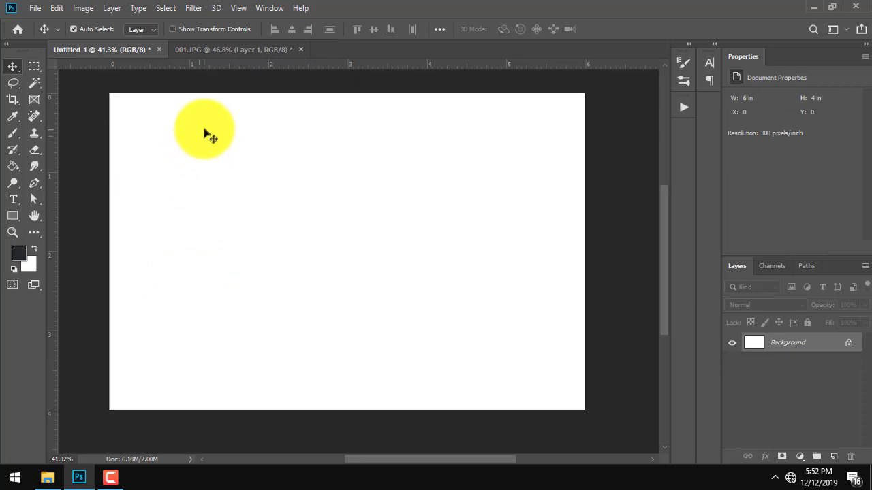
pyautogui.click(218, 47)
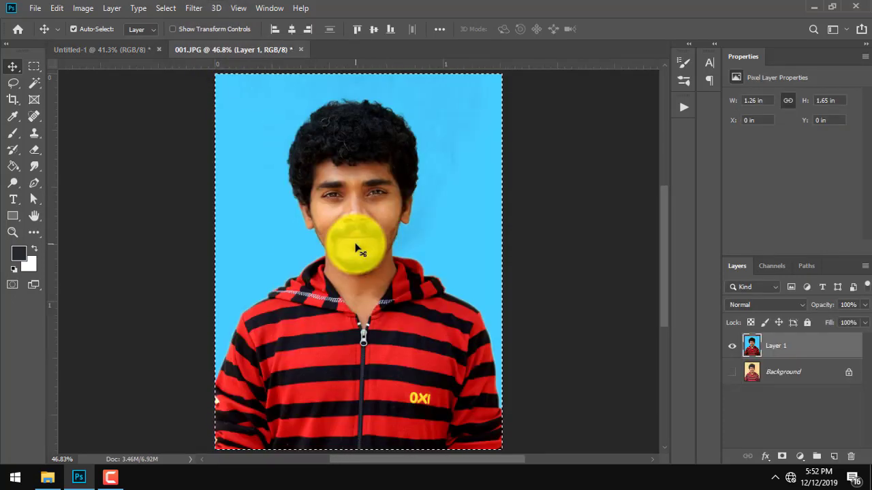
# - Create a new 3.2 × 4.2 cm, 300 ppi document and paste the portrait into it
pyautogui.click(32, 8)
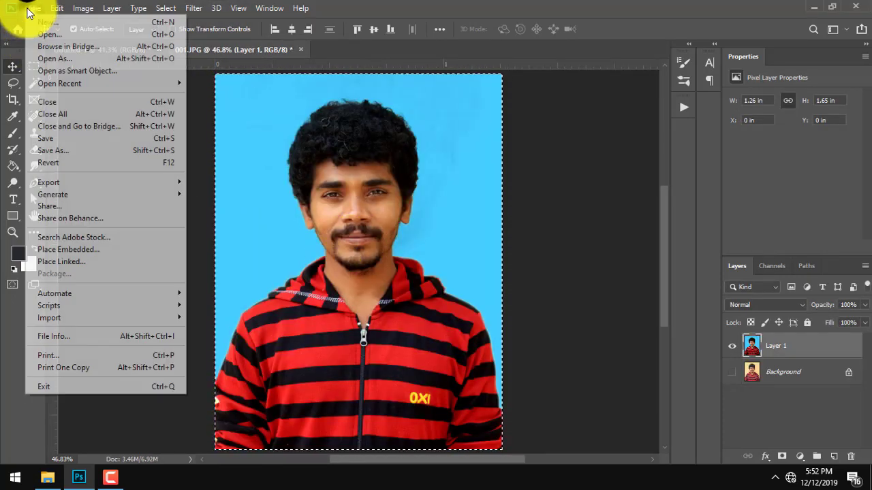
pyautogui.click(38, 25)
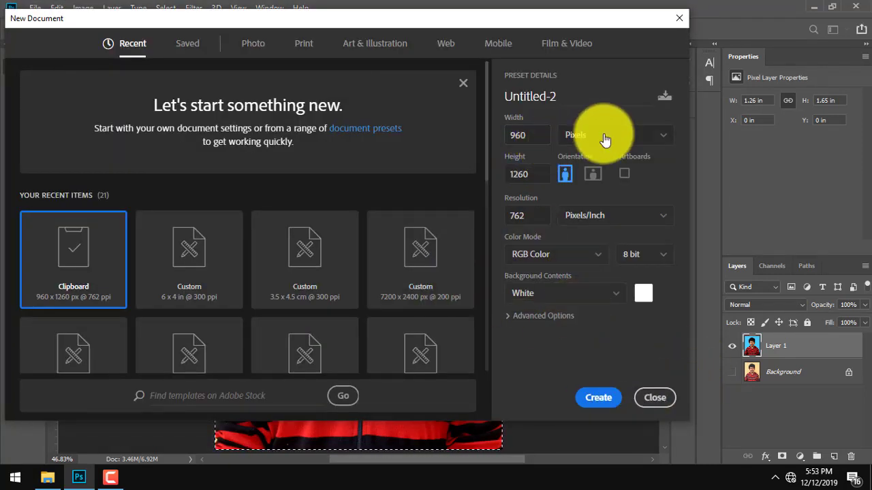
pyautogui.click(604, 135)
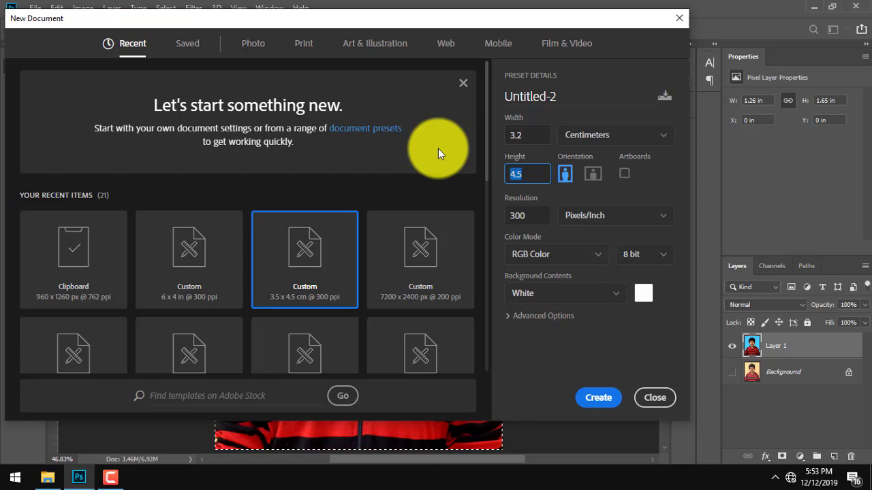
pyautogui.write('4.2')
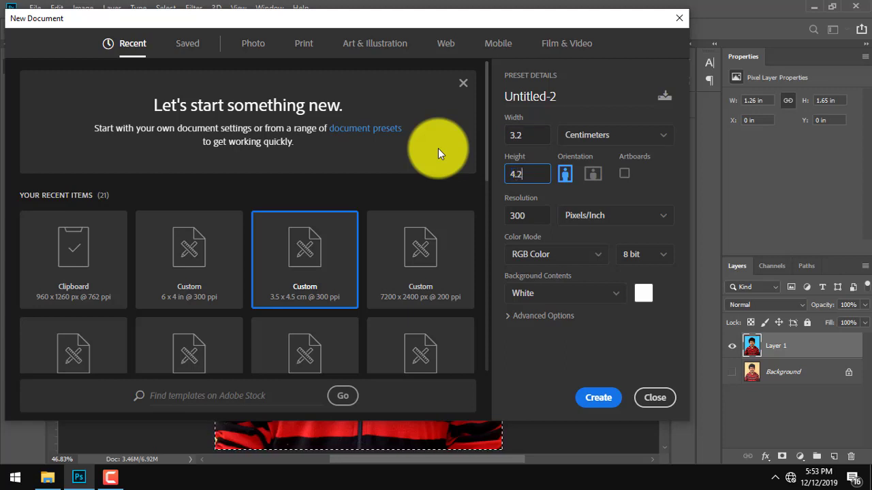
pyautogui.press('Return')
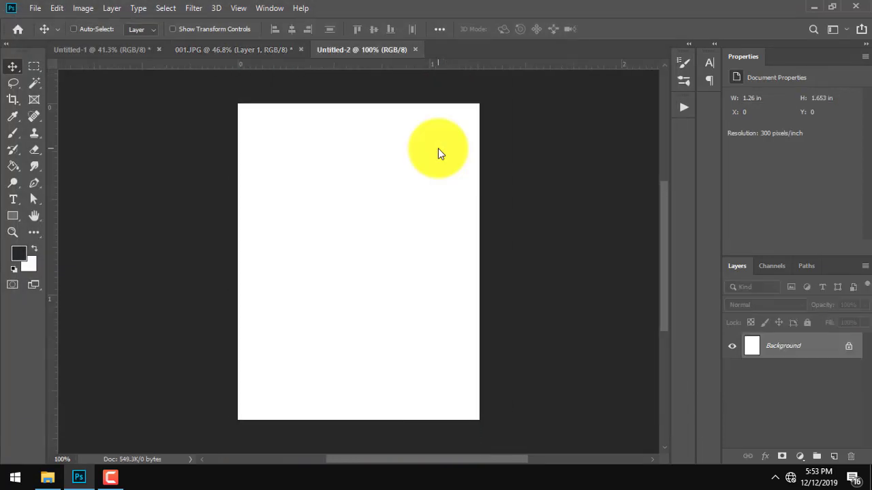
pyautogui.hotkey('ctrl', 'v')
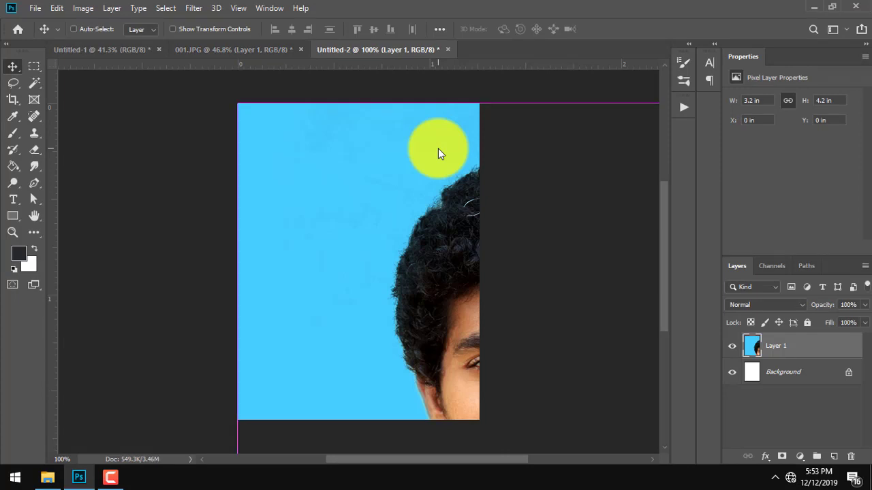
# - Scale the portrait to fill the 3.2 × 4.2 cm canvas, align it to the top, and flatten
pyautogui.hotkey('ctrl', 't')
pyautogui.moveTo(238, 103)
pyautogui.mouseDown()
pyautogui.moveTo(420, 260)
pyautogui.moveTo(278, 124)
pyautogui.mouseUp()
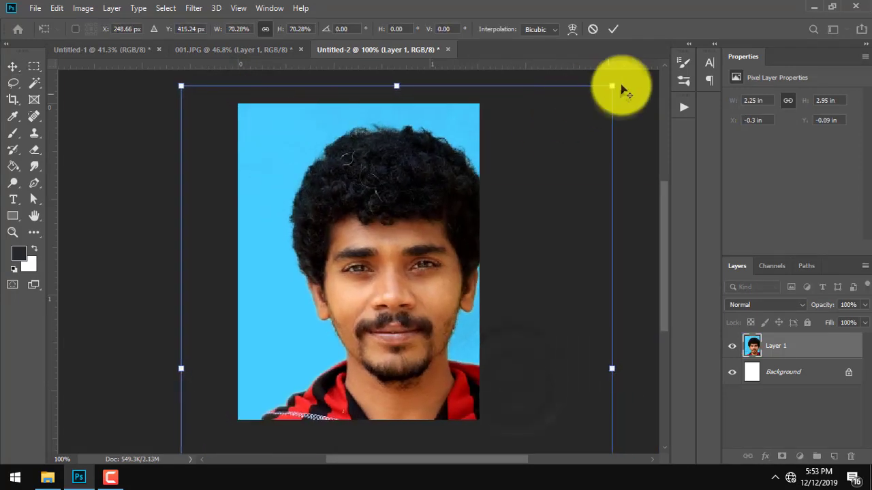
pyautogui.moveTo(612, 86); pyautogui.dragTo(520, 206)
pyautogui.moveTo(460, 304); pyautogui.dragTo(413, 217)
pyautogui.moveTo(485, 103); pyautogui.dragTo(484, 106)
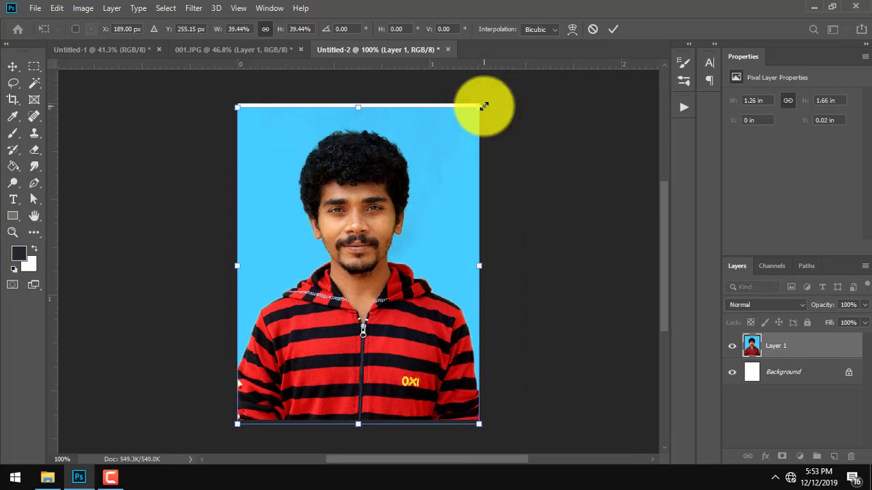
pyautogui.press('Up')
pyautogui.press('Up')
pyautogui.press('Up')
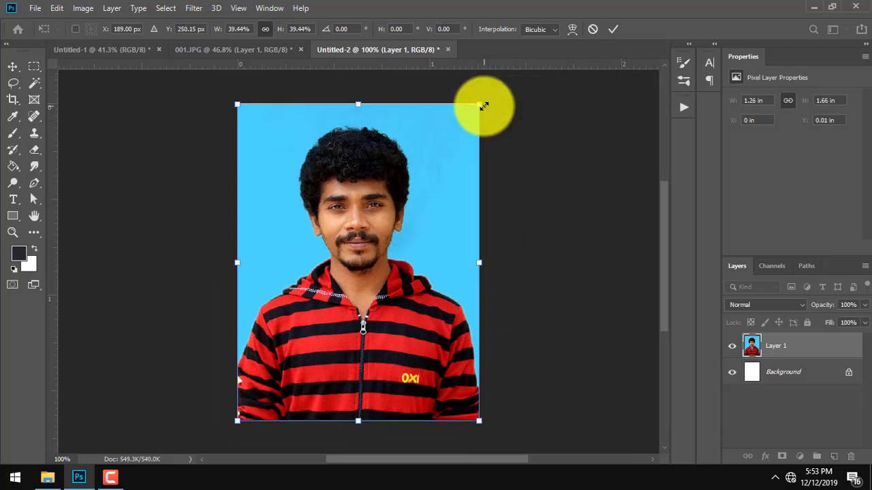
pyautogui.press('Up')
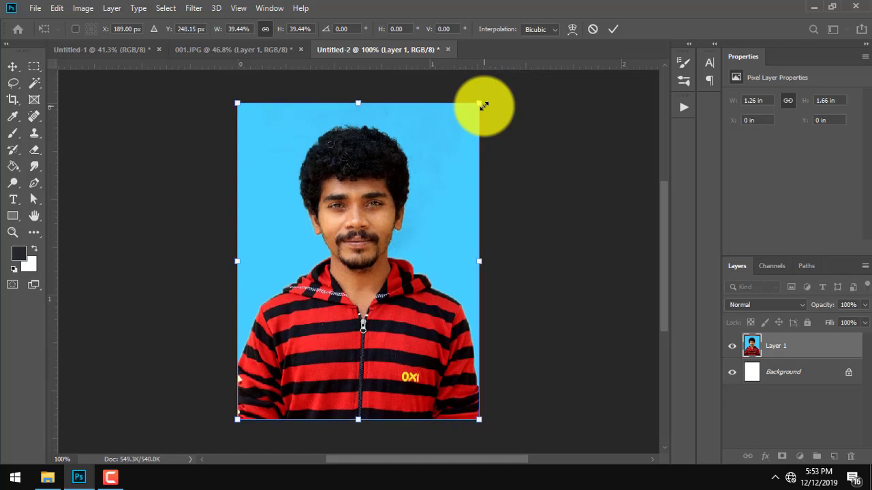
pyautogui.press('Return')
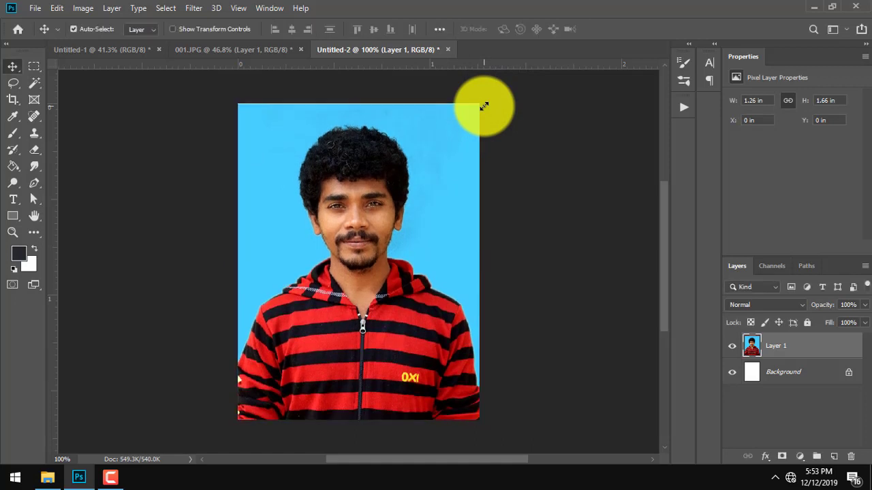
pyautogui.press('Up')
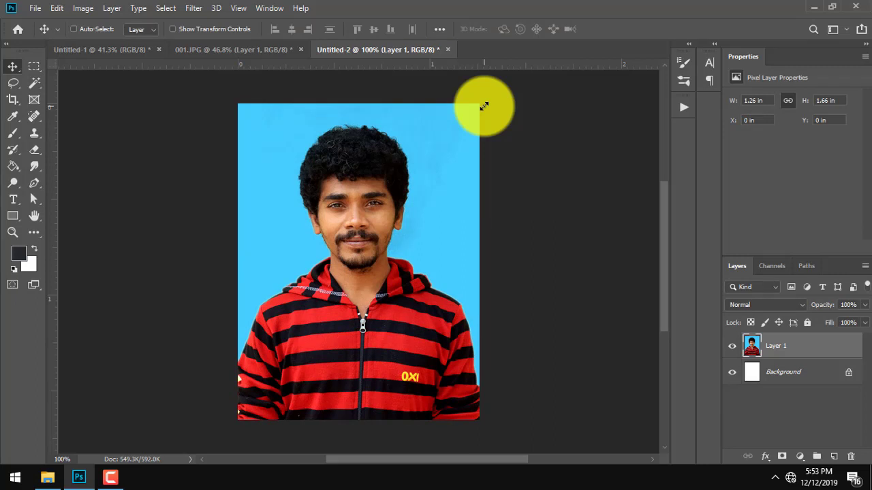
pyautogui.hotkey('ctrl', 'e')
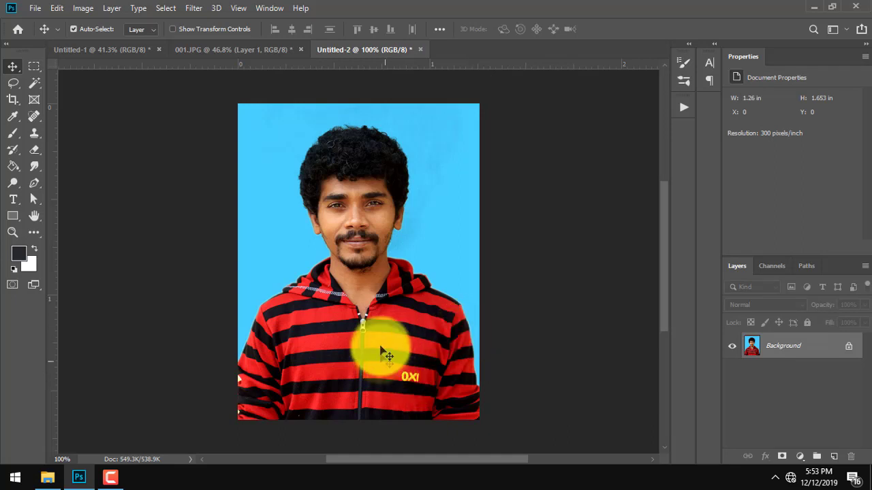
pyautogui.scroll(1, 123, 105)
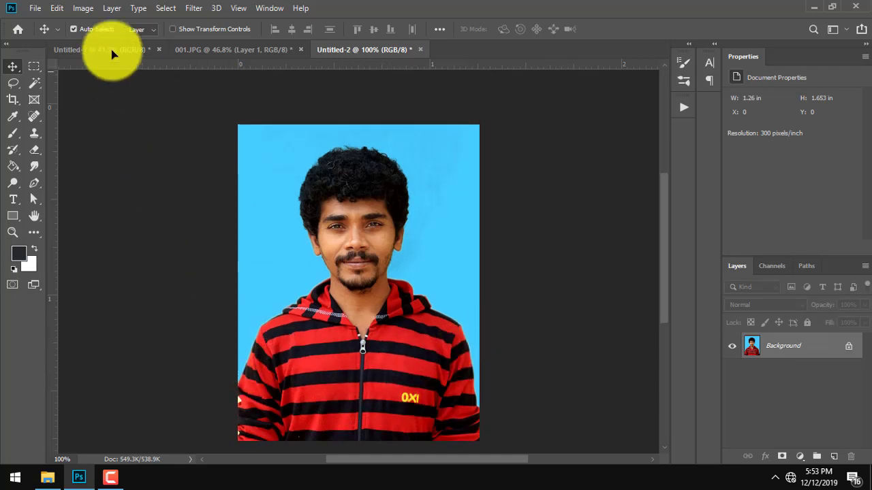
# - Drag the passport portrait onto the 6 × 4 inch sheet near its top-left corner
pyautogui.moveTo(111, 49)
pyautogui.mouseDown()
pyautogui.moveTo(185, 201)
pyautogui.moveTo(172, 191)
pyautogui.mouseUp()
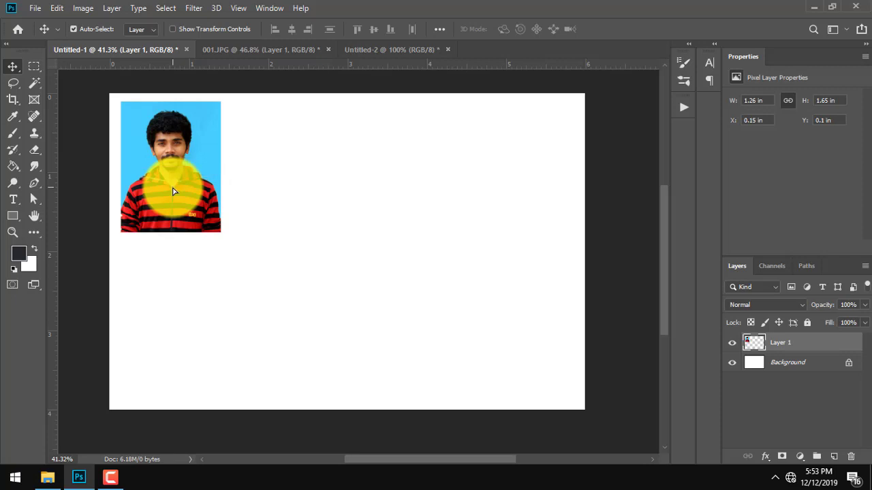
pyautogui.moveTo(172, 191); pyautogui.dragTo(172, 192)
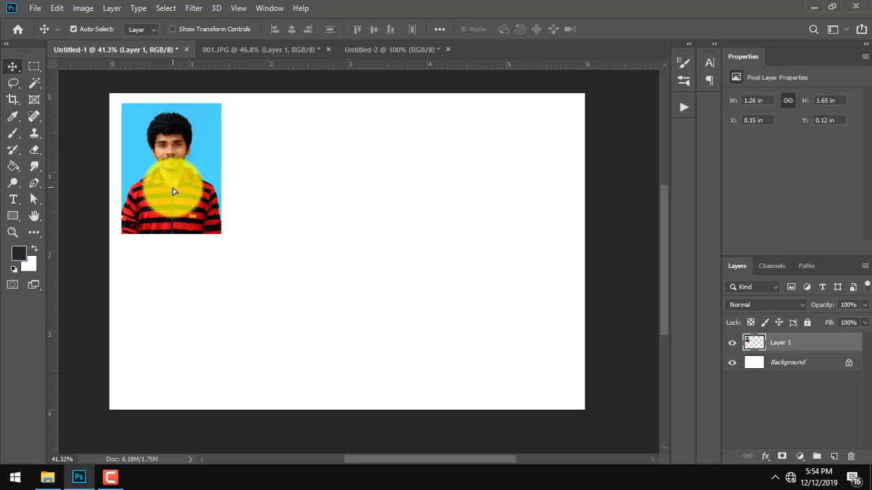
pyautogui.click(378, 51)
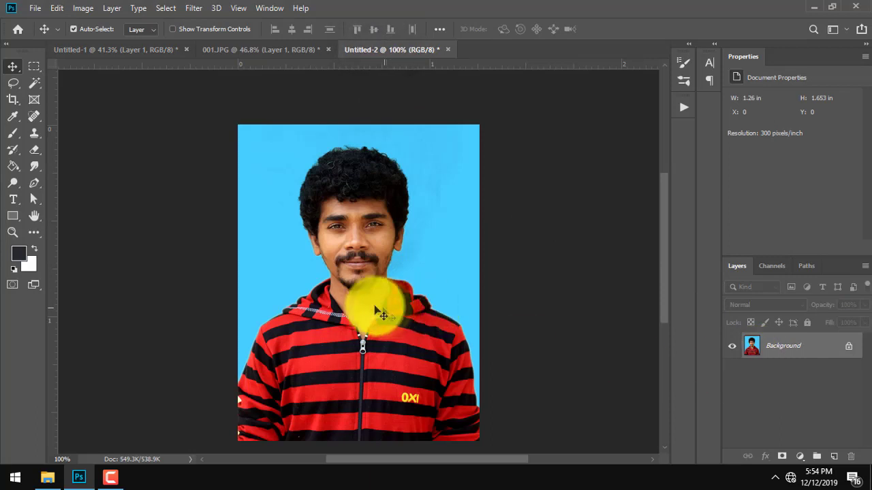
pyautogui.hotkey('ctrl', 'alt', 'i')
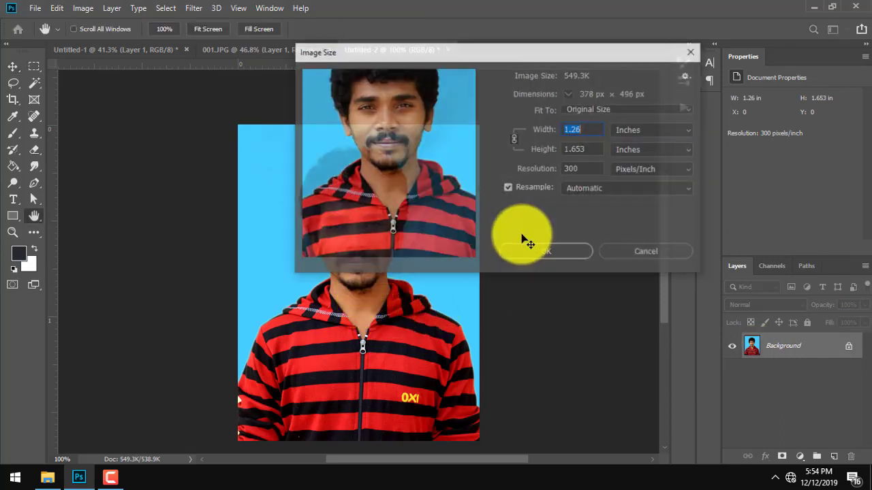
pyautogui.doubleClick(575, 169)
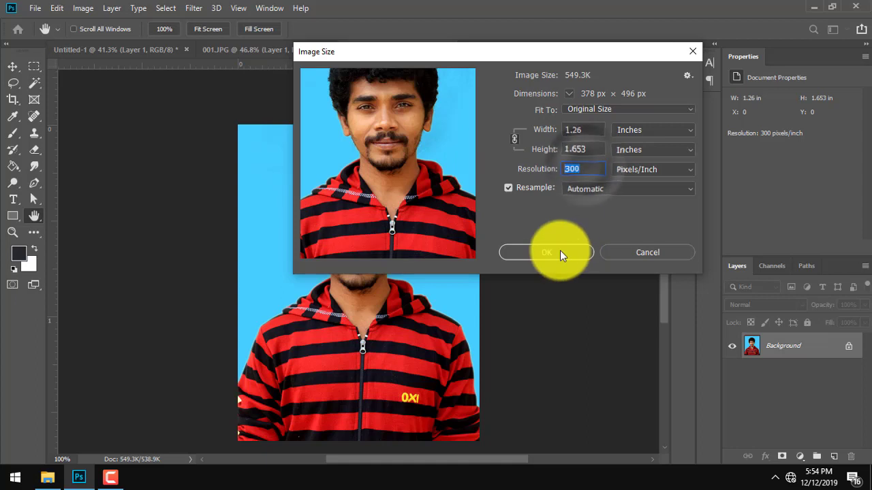
pyautogui.click(559, 252)
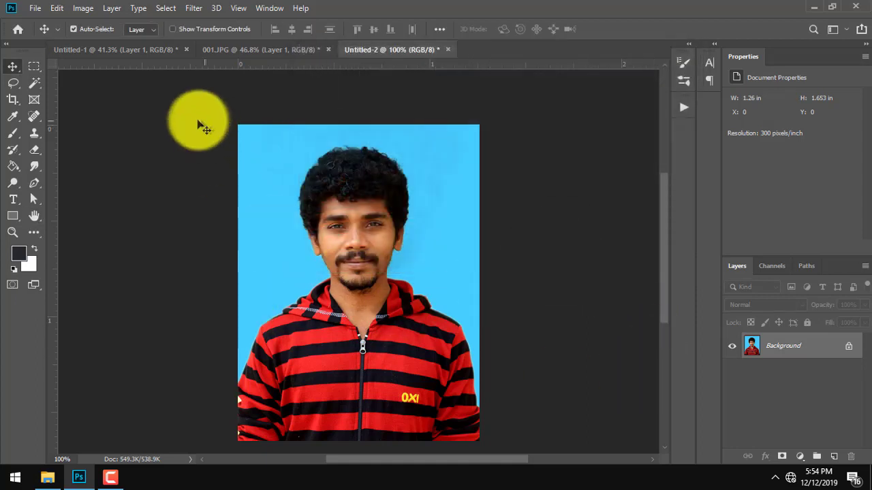
pyautogui.moveTo(480, 294); pyautogui.dragTo(221, 174)
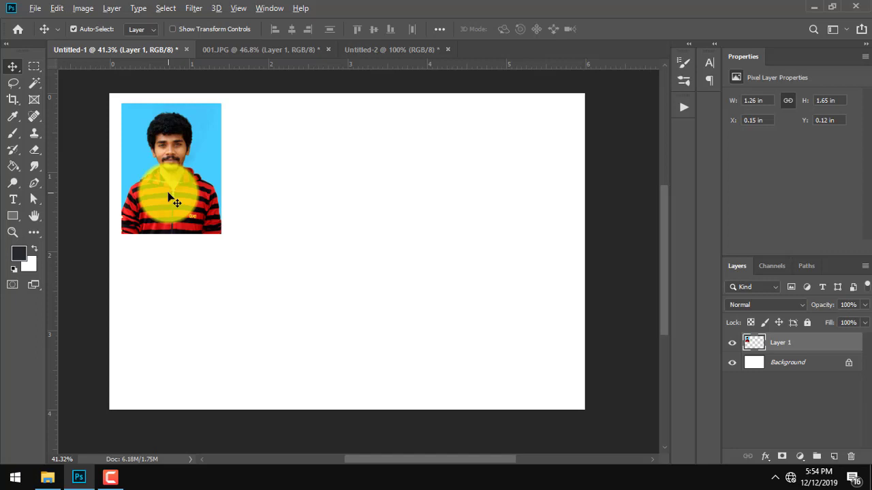
# - Alt-drag copies into a top row of four, then duplicate that row below
pyautogui.moveTo(168, 194); pyautogui.dragTo(277, 199)
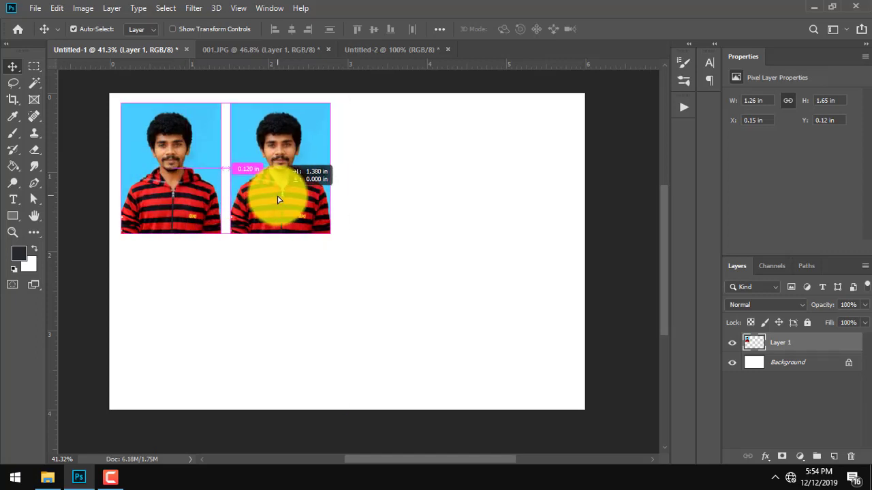
pyautogui.moveTo(279, 197); pyautogui.dragTo(487, 197)
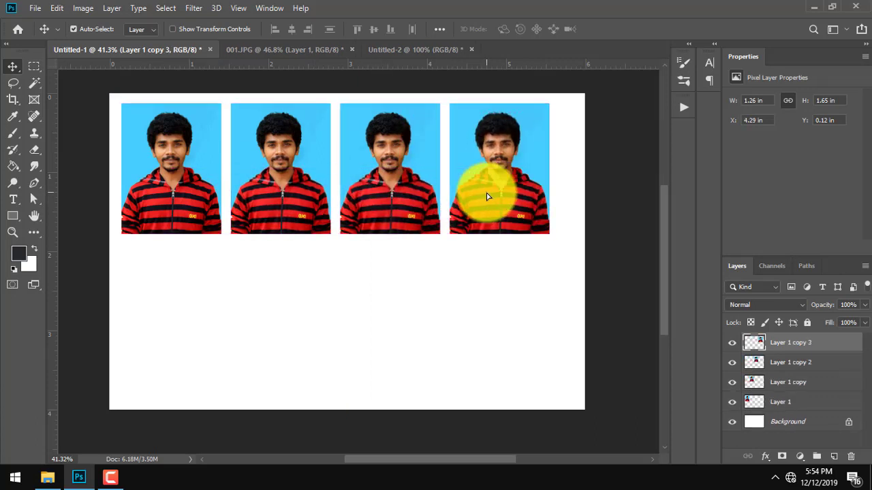
pyautogui.moveTo(512, 298)
pyautogui.mouseDown()
pyautogui.moveTo(318, 232)
pyautogui.moveTo(197, 239)
pyautogui.moveTo(171, 214)
pyautogui.mouseUp()
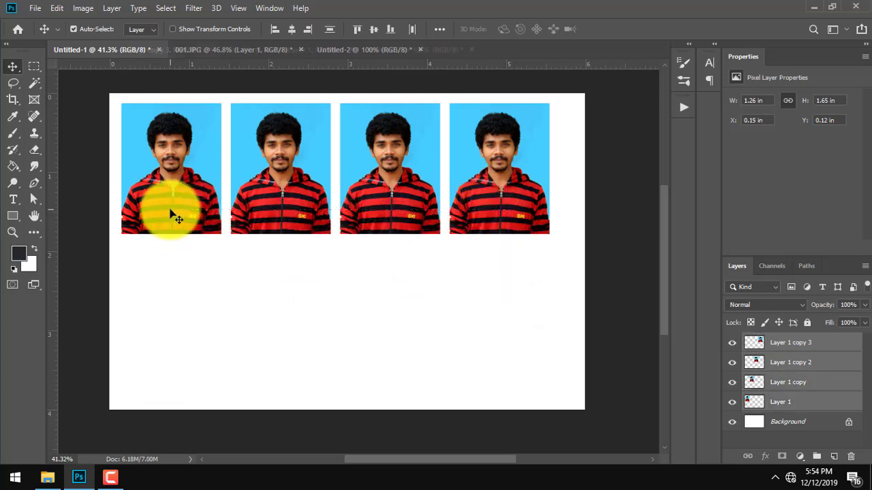
pyautogui.moveTo(301, 218)
pyautogui.mouseDown()
pyautogui.moveTo(305, 339)
pyautogui.moveTo(298, 352)
pyautogui.mouseUp()
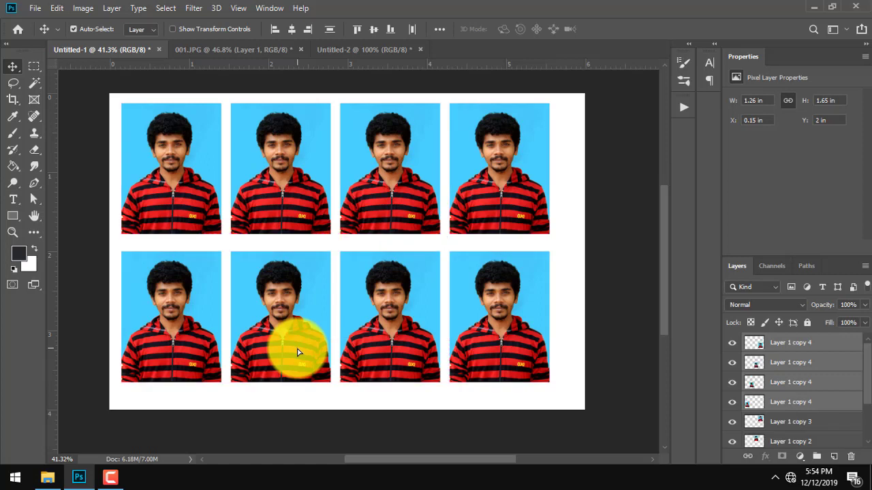
pyautogui.press('ctrl')
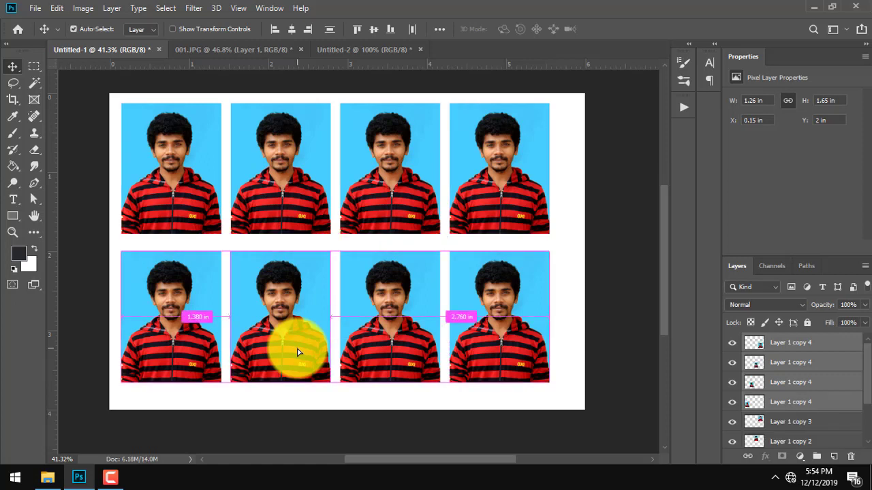
pyautogui.click(84, 8)
pyautogui.moveTo(112, 8)
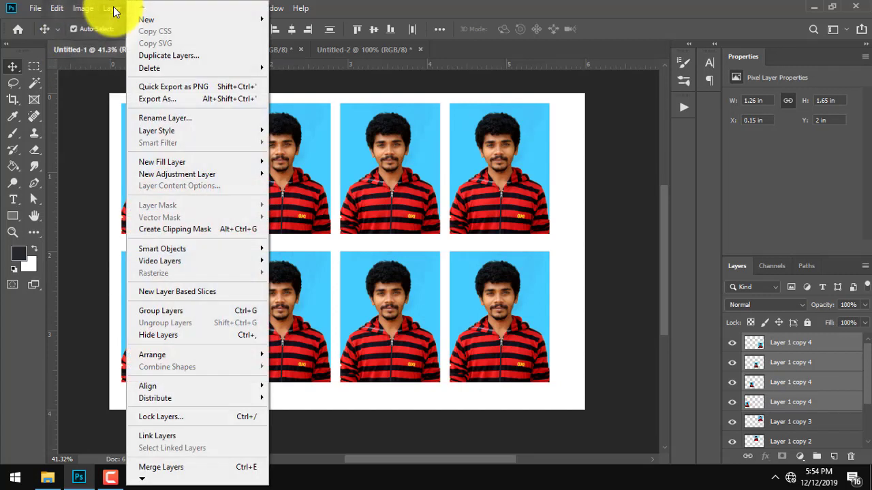
pyautogui.moveTo(148, 480)
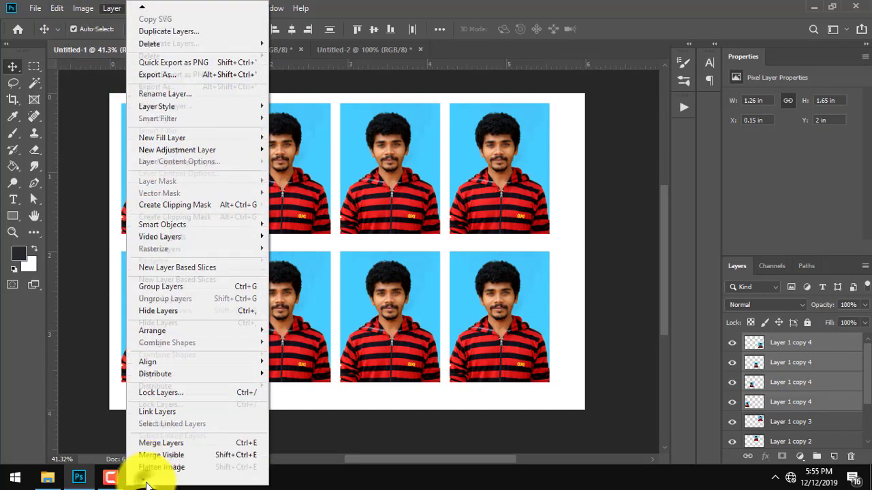
# - Merge the bottom-row layers, then Merge Down repeatedly until only Layer 1 remains
pyautogui.click(231, 418)
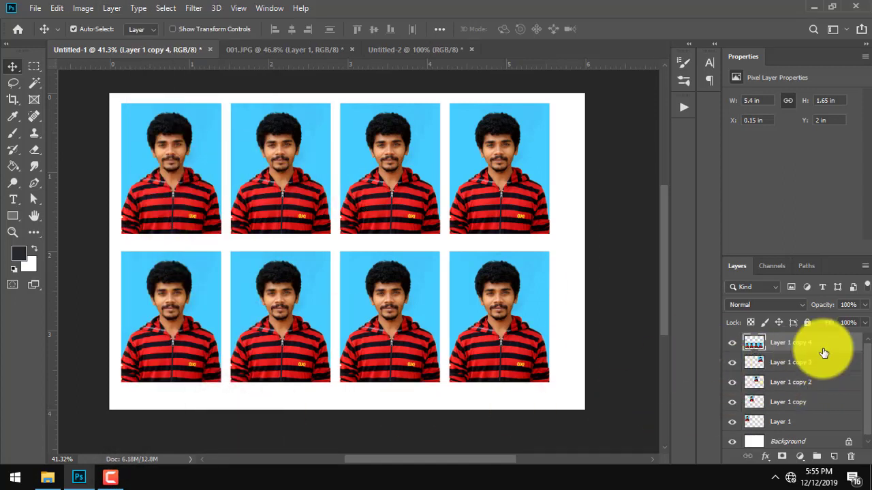
pyautogui.moveTo(467, 330); pyautogui.dragTo(478, 329)
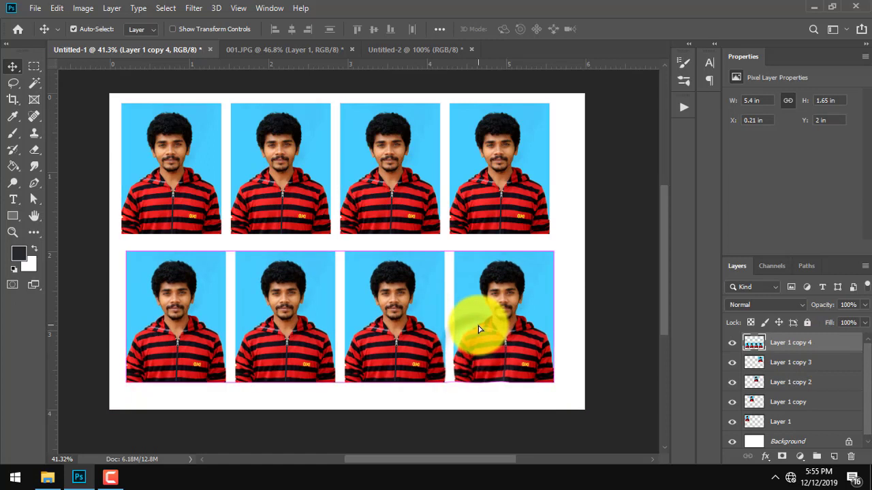
pyautogui.hotkey('ctrl', 'z')
pyautogui.rightClick(807, 351)
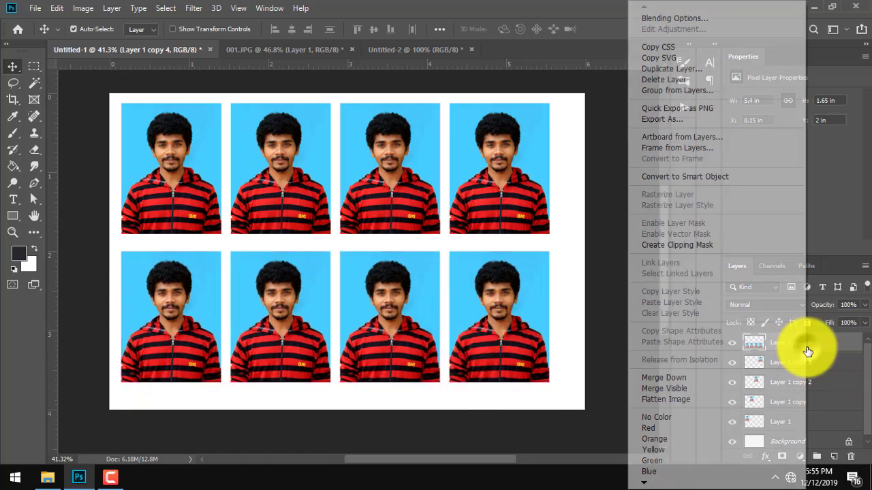
pyautogui.click(705, 379)
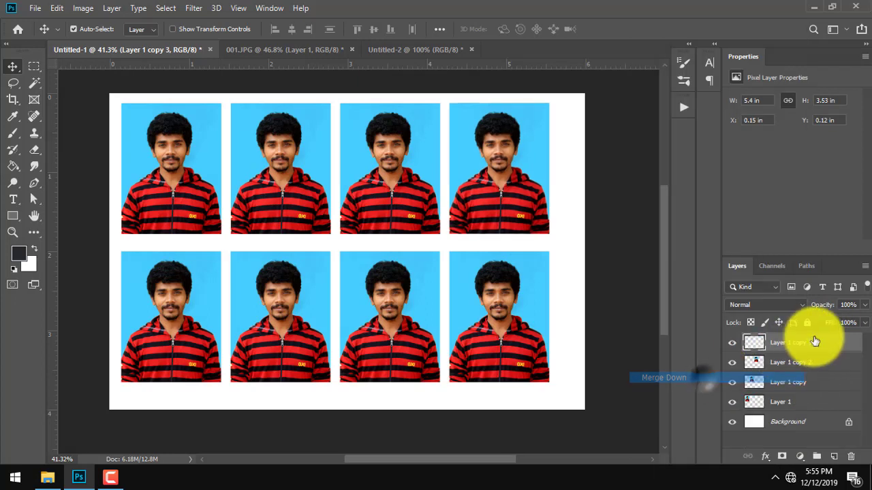
pyautogui.rightClick(808, 343)
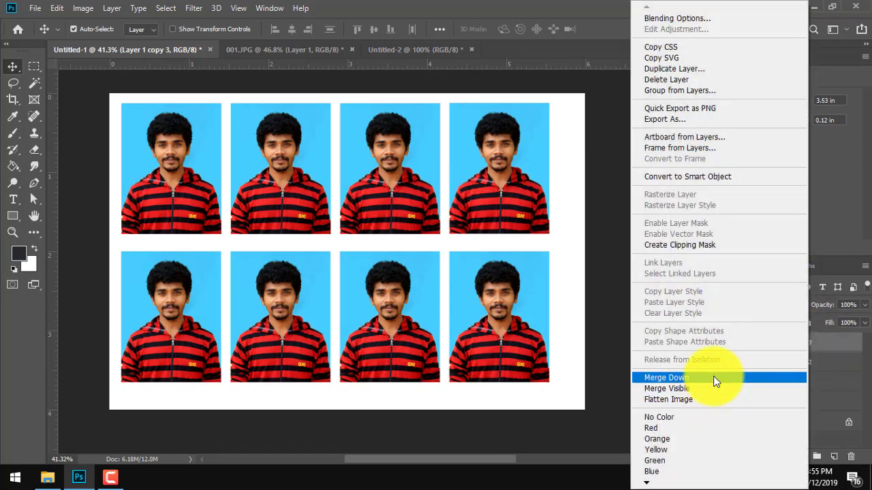
pyautogui.click(715, 379)
pyautogui.rightClick(819, 346)
pyautogui.click(713, 378)
pyautogui.rightClick(817, 347)
pyautogui.click(739, 376)
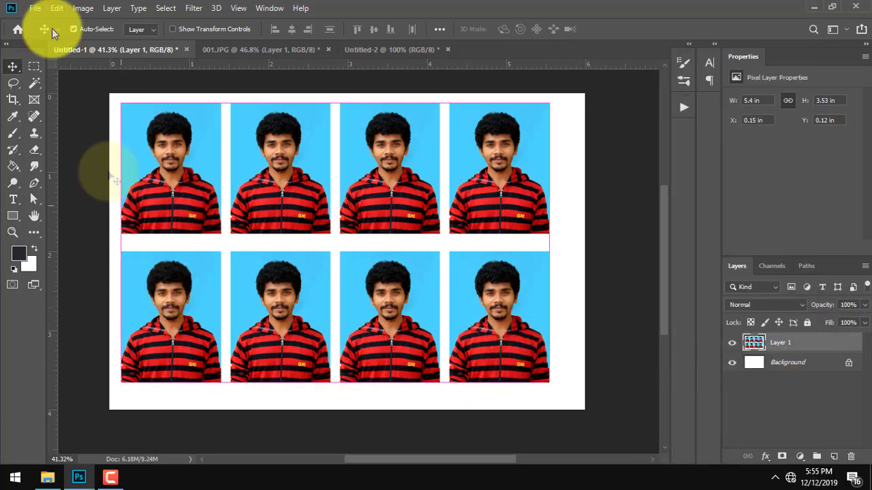
# - Align the eight-portrait block to the sheet's vertical and horizontal centres, then deselect
pyautogui.click(167, 8)
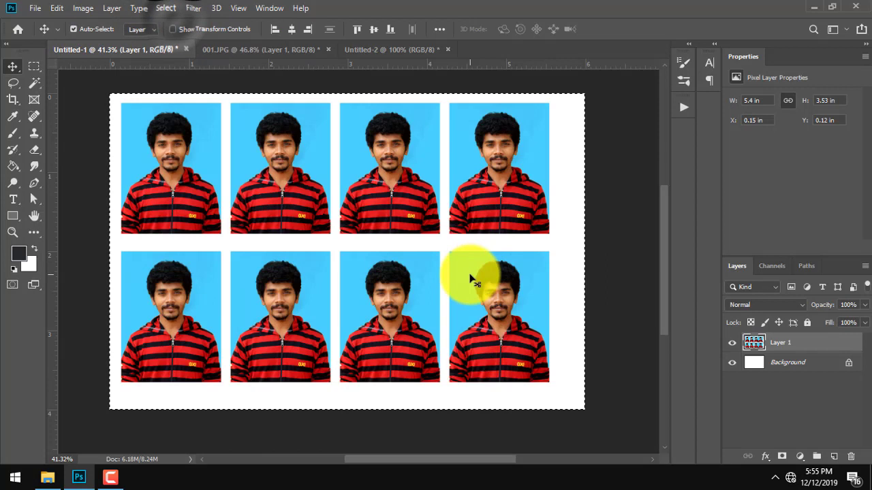
pyautogui.click(377, 30)
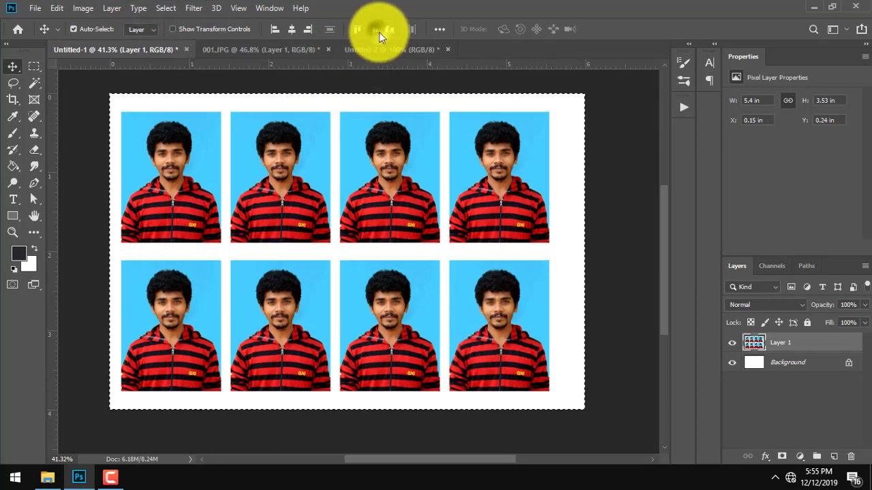
pyautogui.click(291, 29)
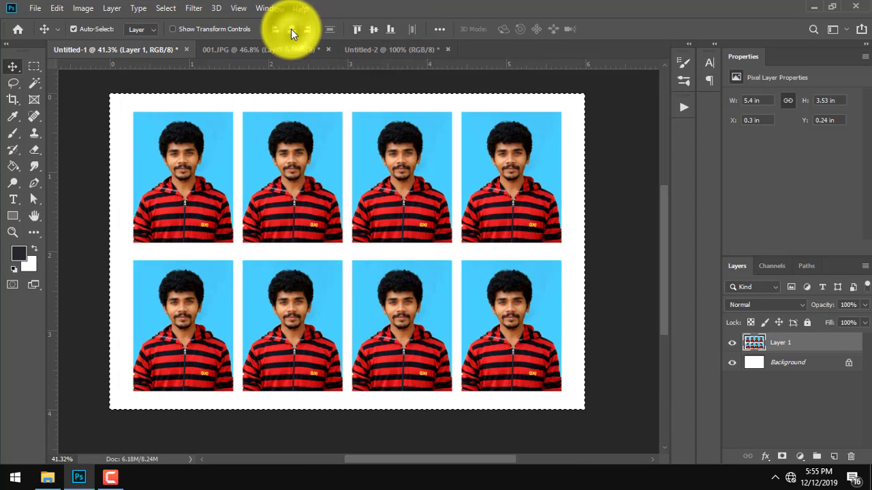
pyautogui.hotkey('ctrl', 'd')
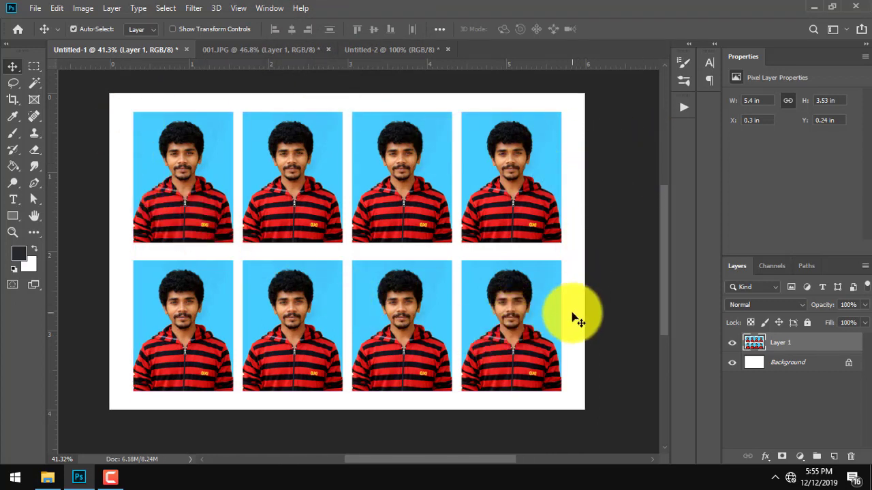
# - Zoom in and hide the panels and rulers to review the final layout
pyautogui.hotkey('ctrl', '+')
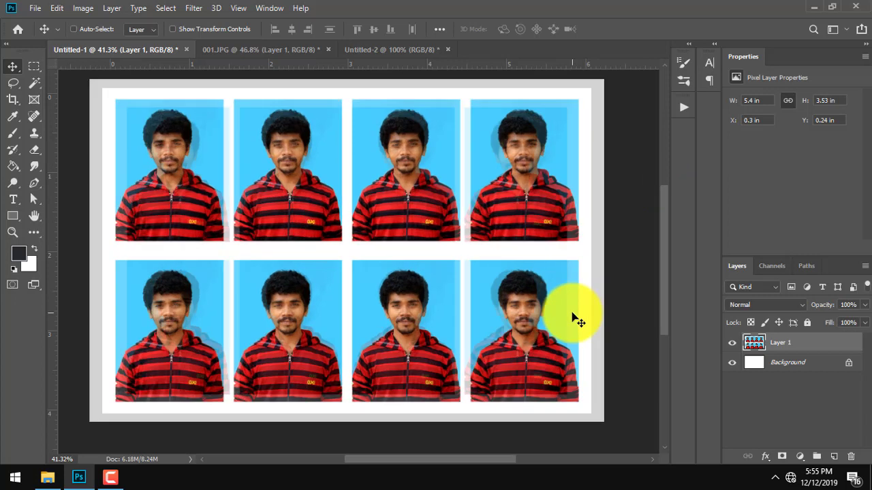
pyautogui.press('Tab')
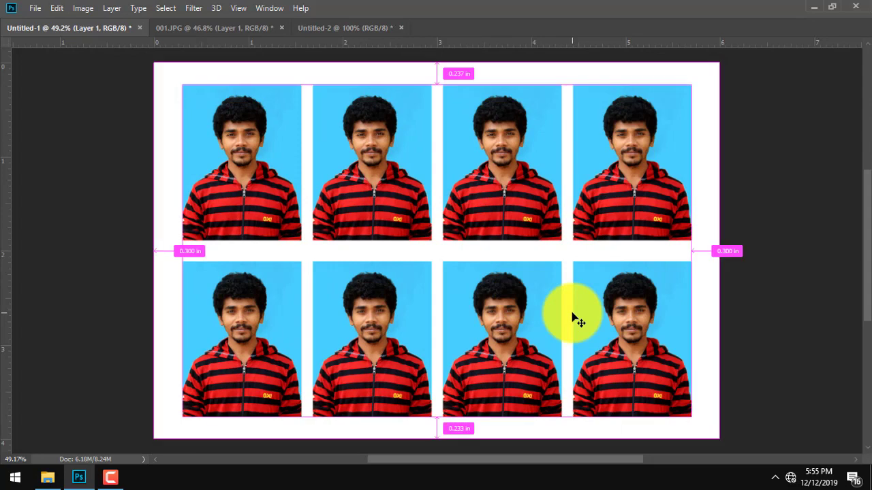
pyautogui.hotkey('ctrl', 'r')
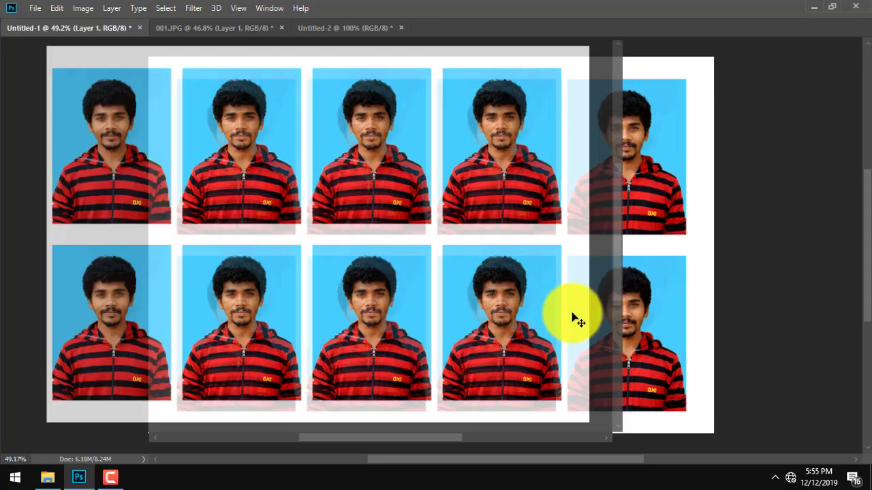